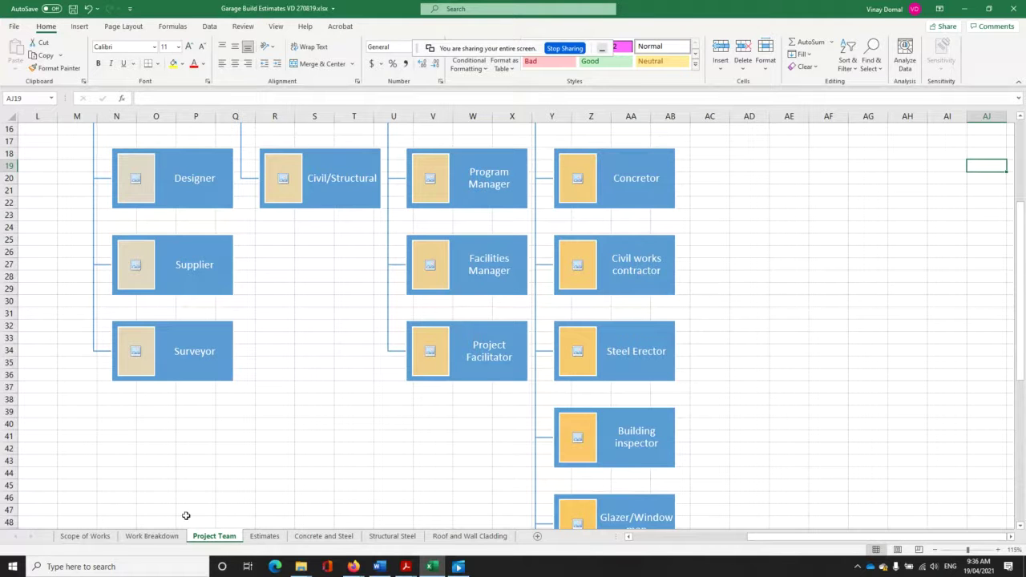
Open the Scope of Works sheet and review the items listed as included in and excluded from the garage project's scope.
click(100, 537)
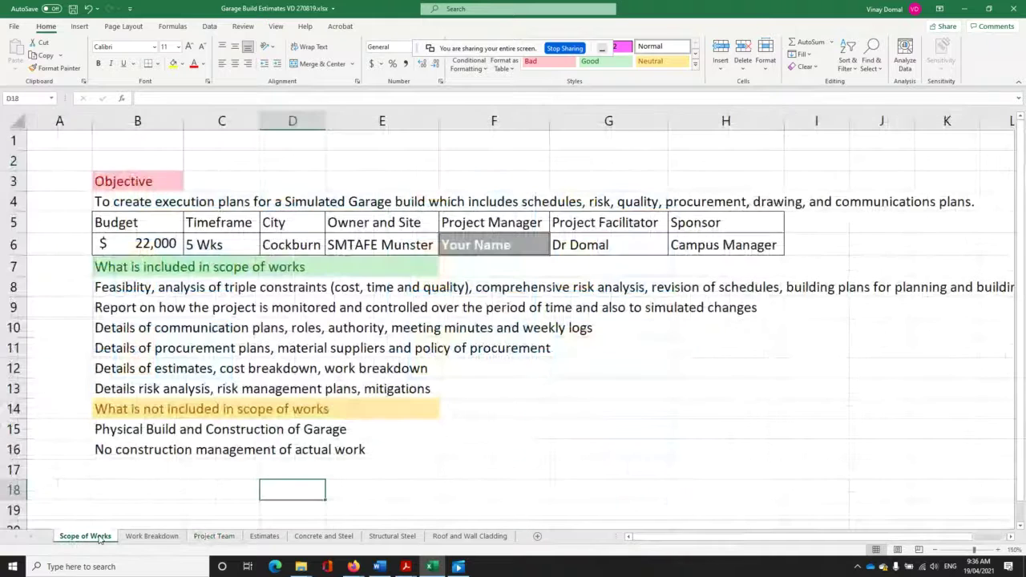
drag(138, 287, 171, 392)
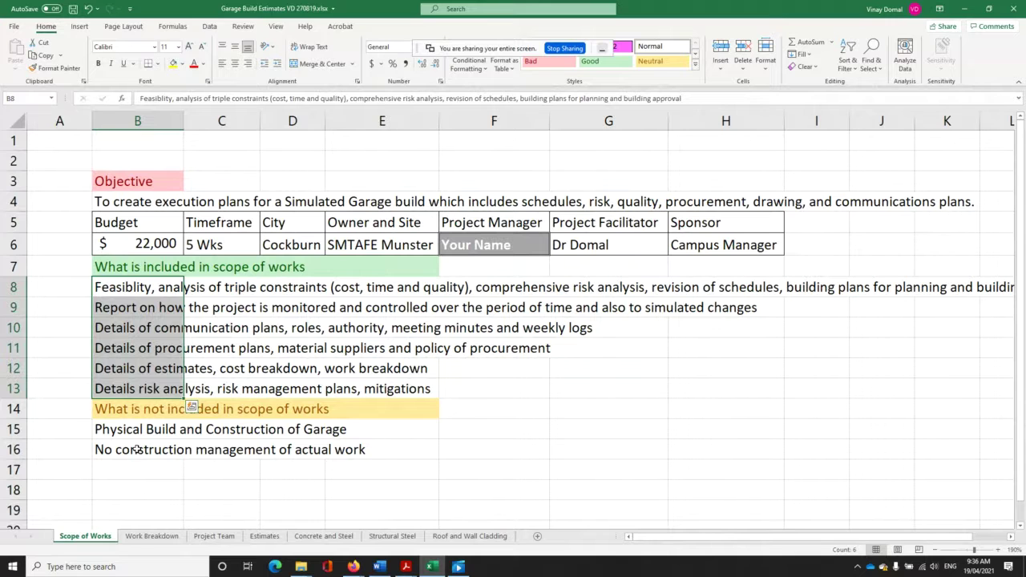
click(180, 453)
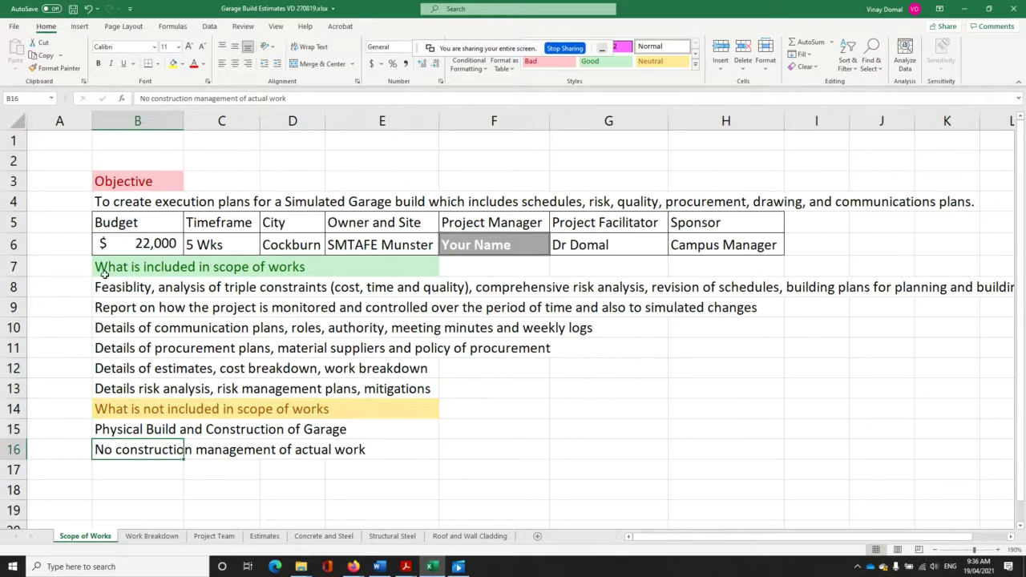
drag(106, 287, 138, 389)
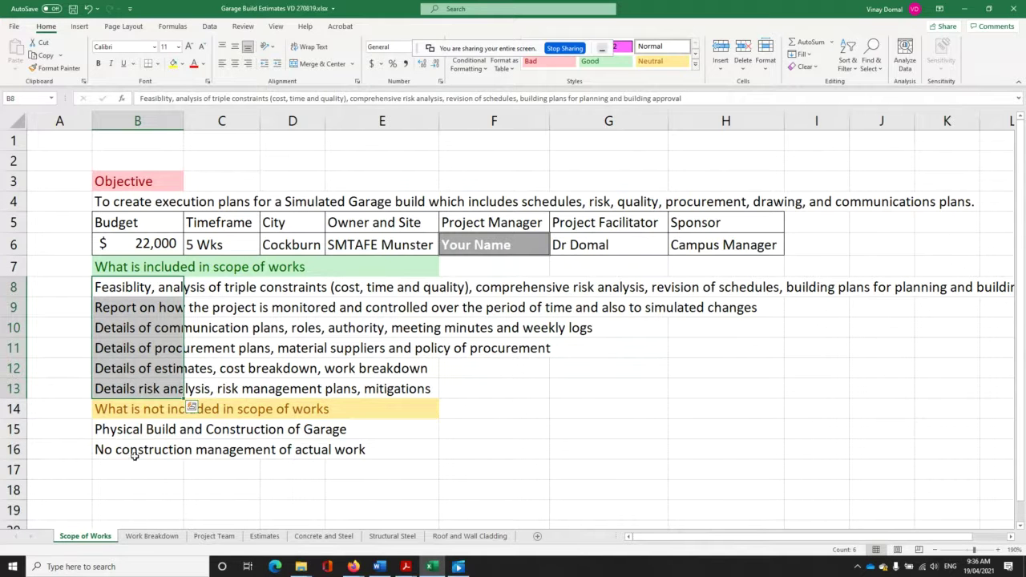
click(140, 328)
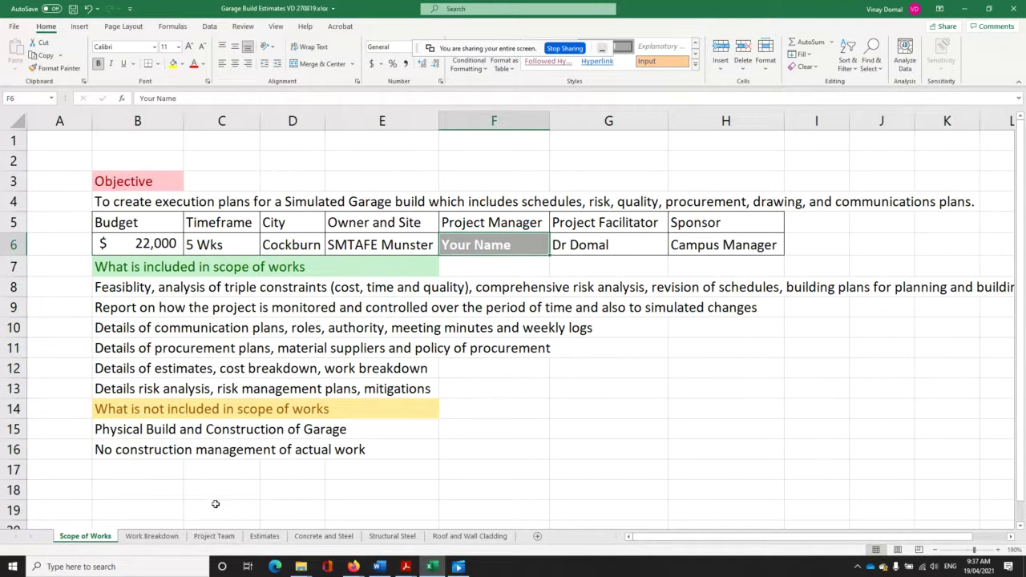
click(186, 374)
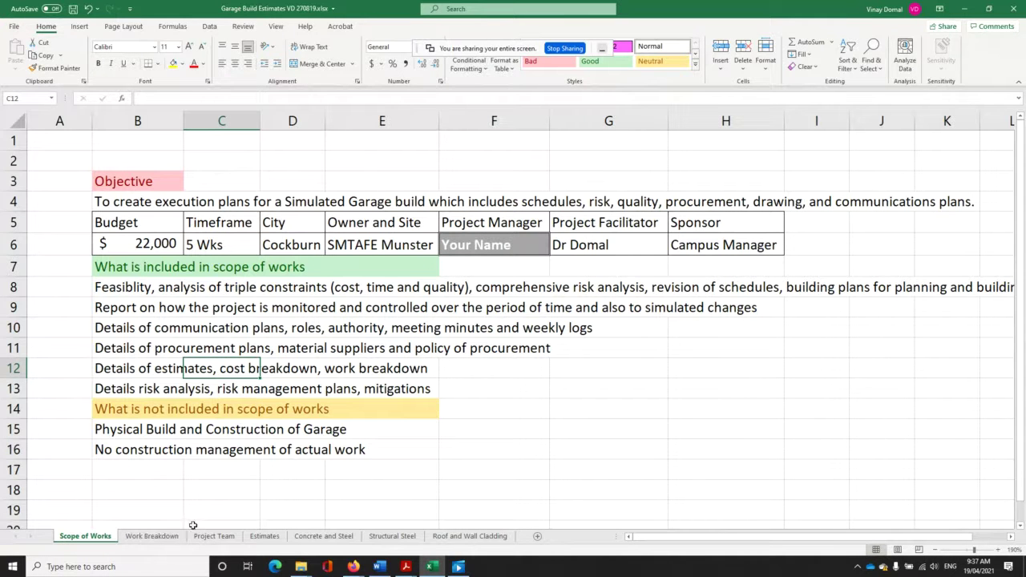
click(132, 350)
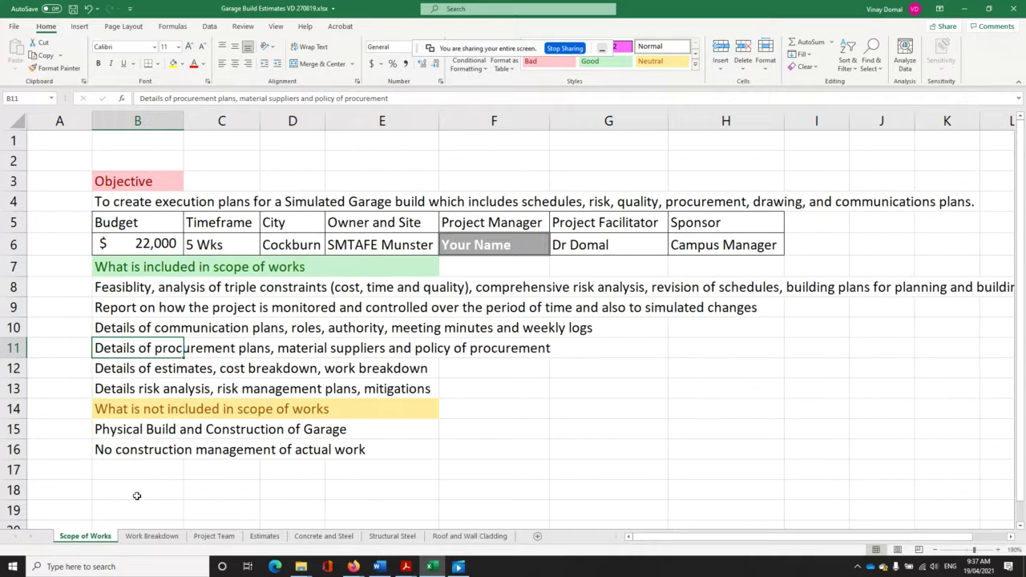
click(100, 431)
drag(293, 430, 405, 446)
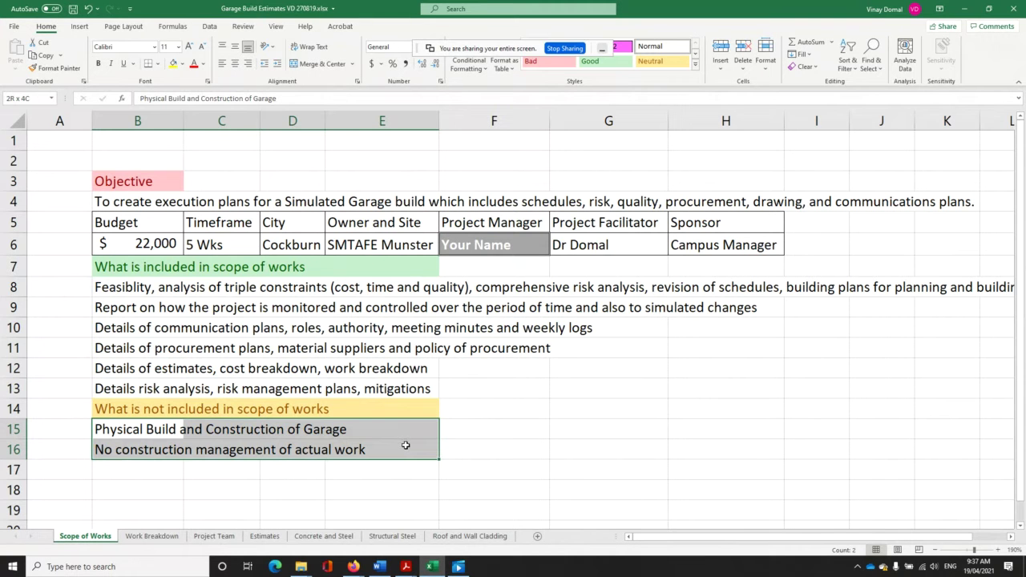
click(247, 488)
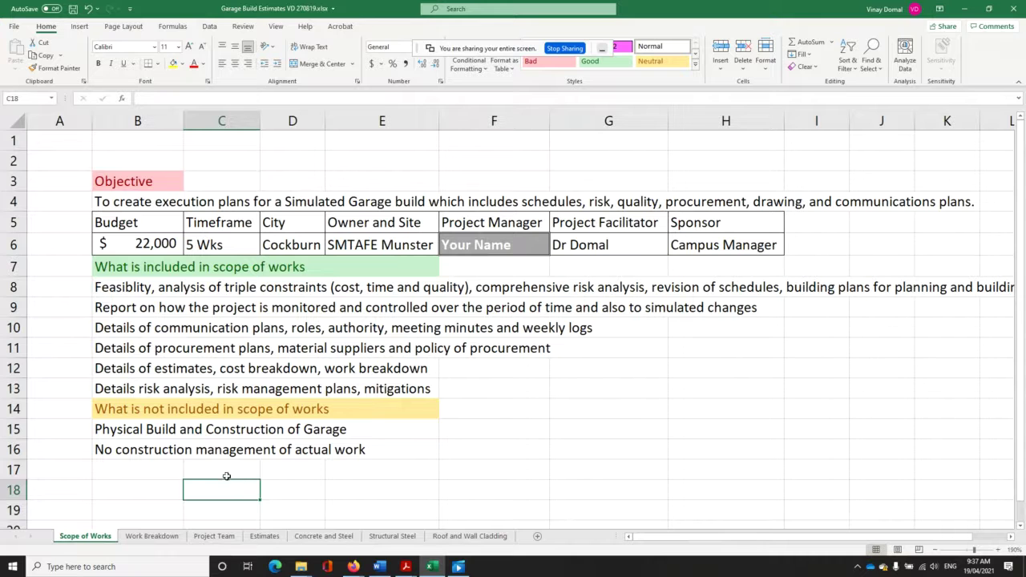
click(7, 429)
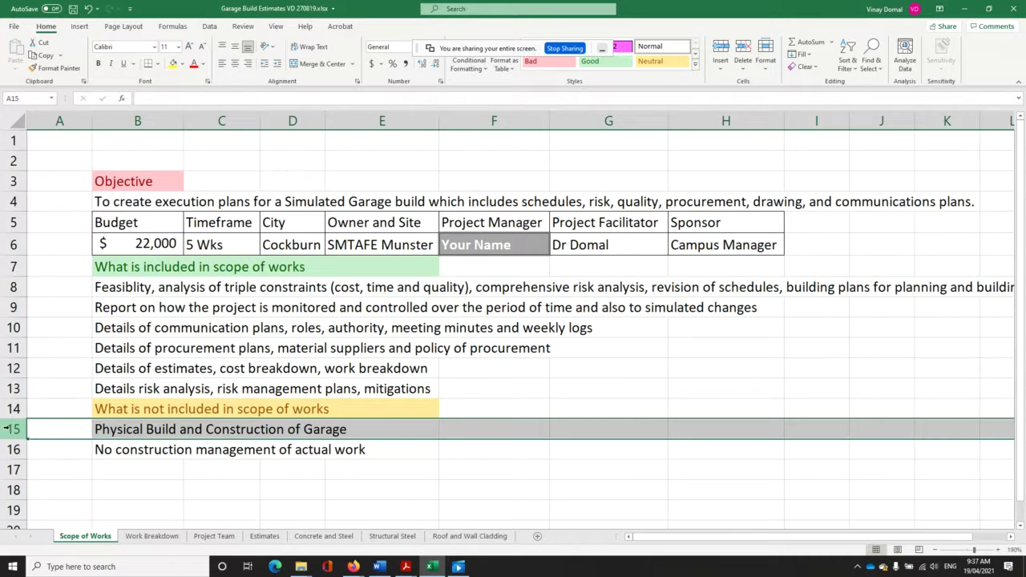
Examine the simulated garage wording in the objective statement and the two items listed as not included in scope of works.
click(308, 205)
click(107, 204)
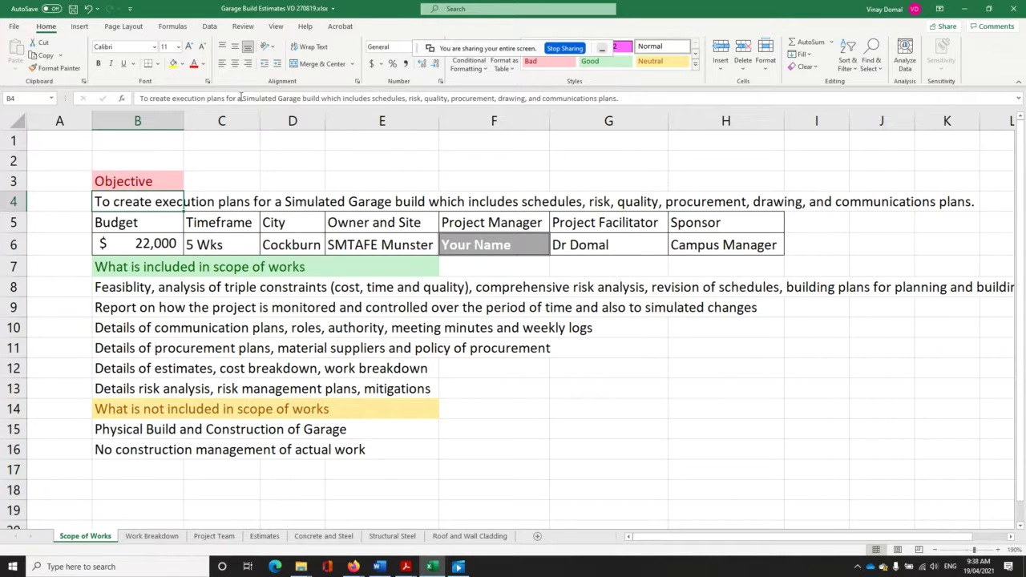
drag(242, 98, 292, 100)
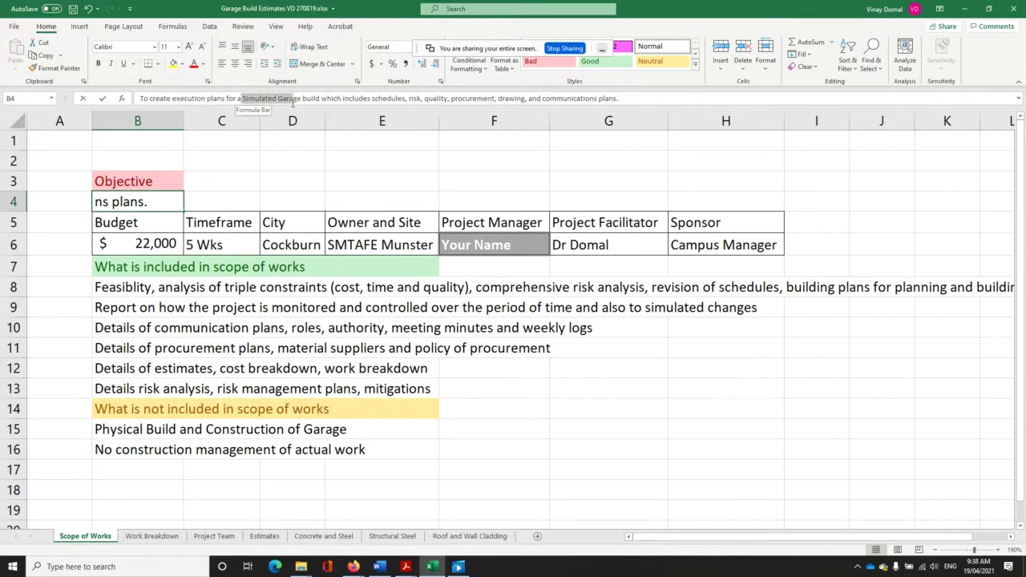
click(167, 433)
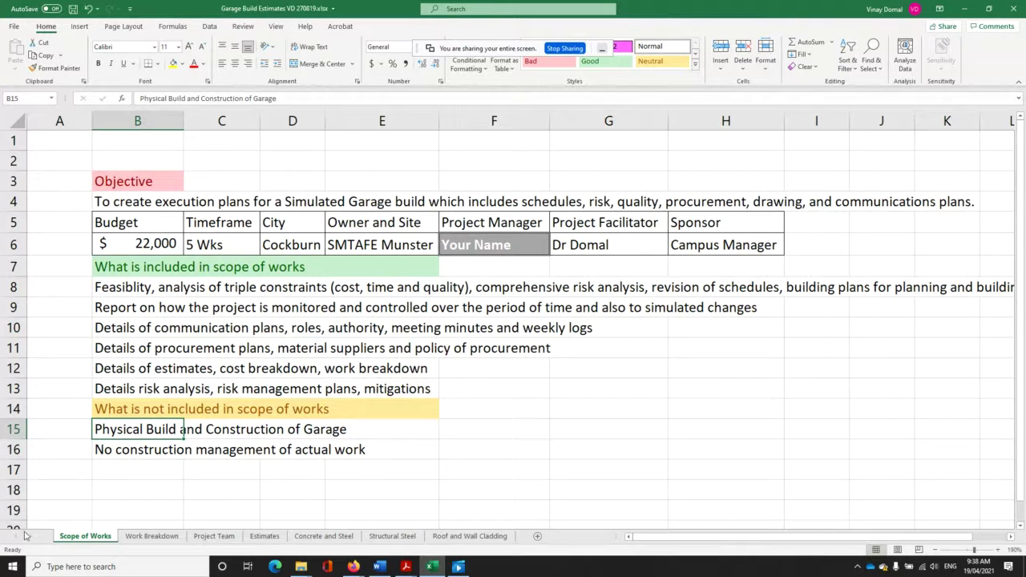
click(144, 453)
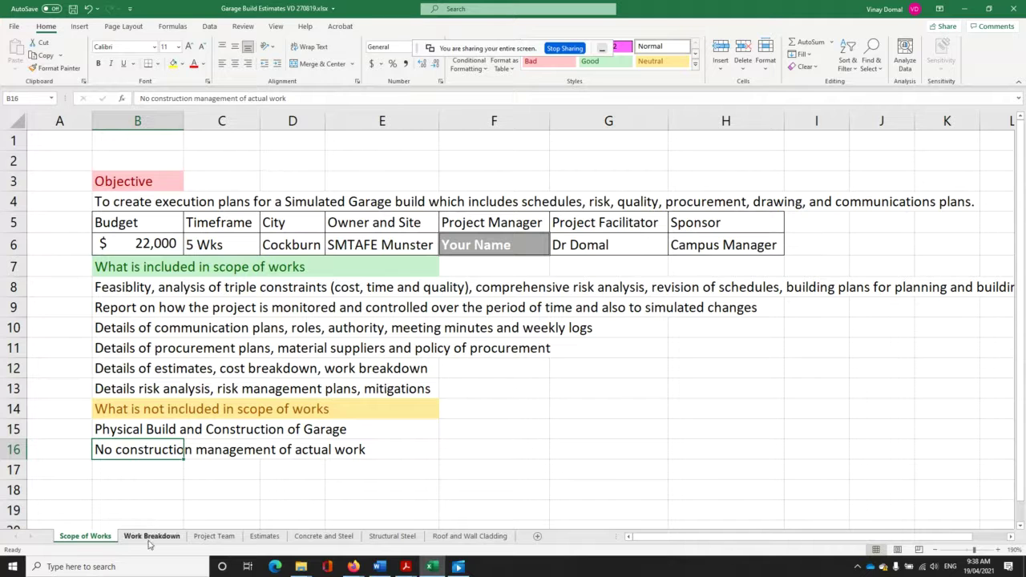
click(143, 485)
click(132, 475)
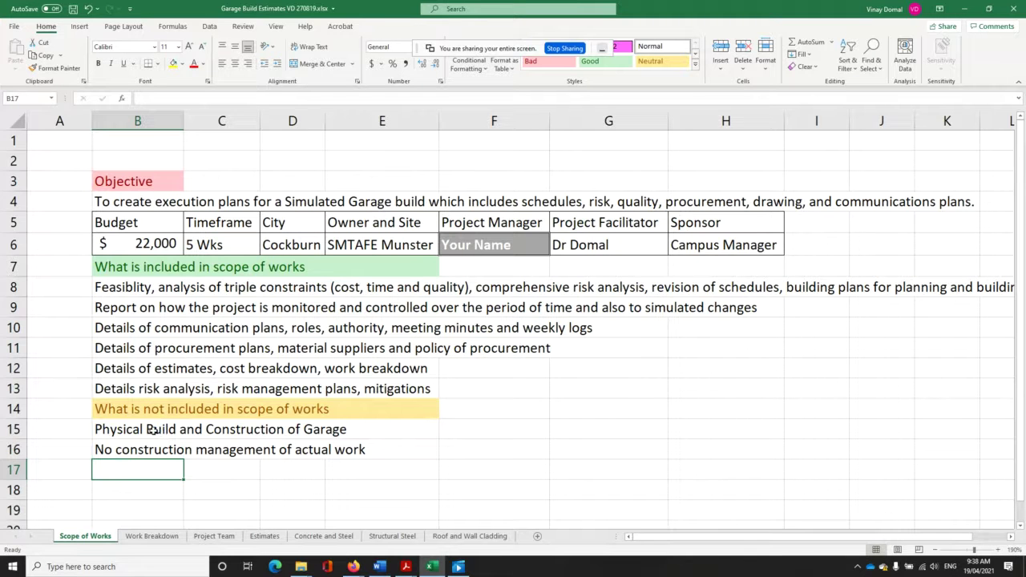
drag(160, 431, 166, 468)
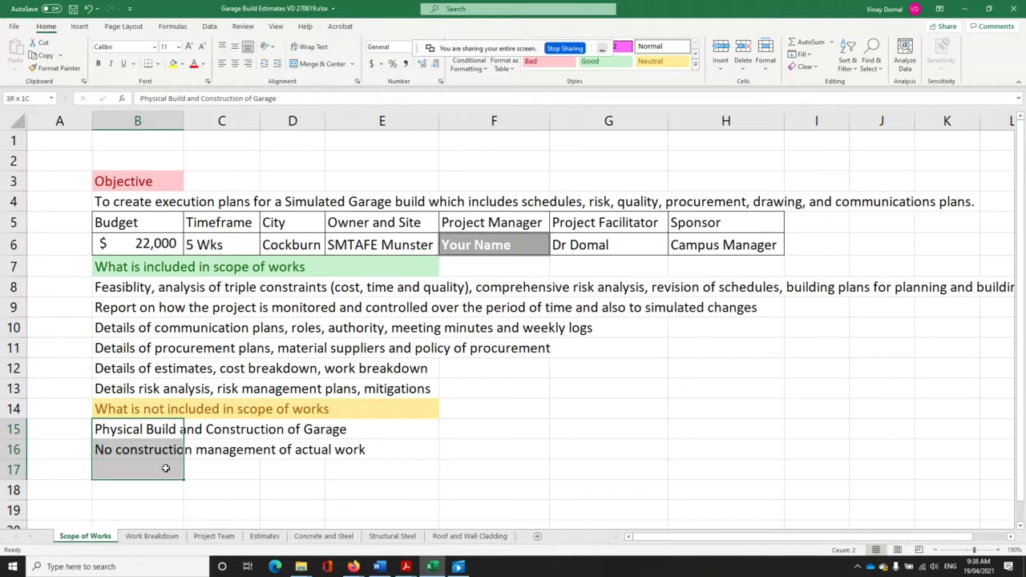
click(160, 474)
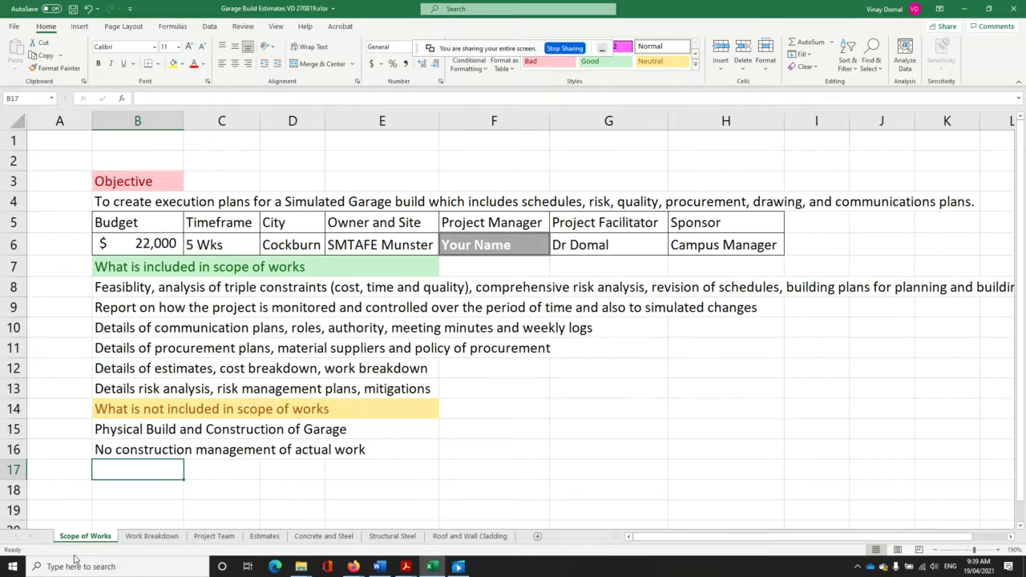
Examine the Work Breakdown sheet's phases and tasks from site works to post construction, referring back to Scope of Works in between.
click(162, 542)
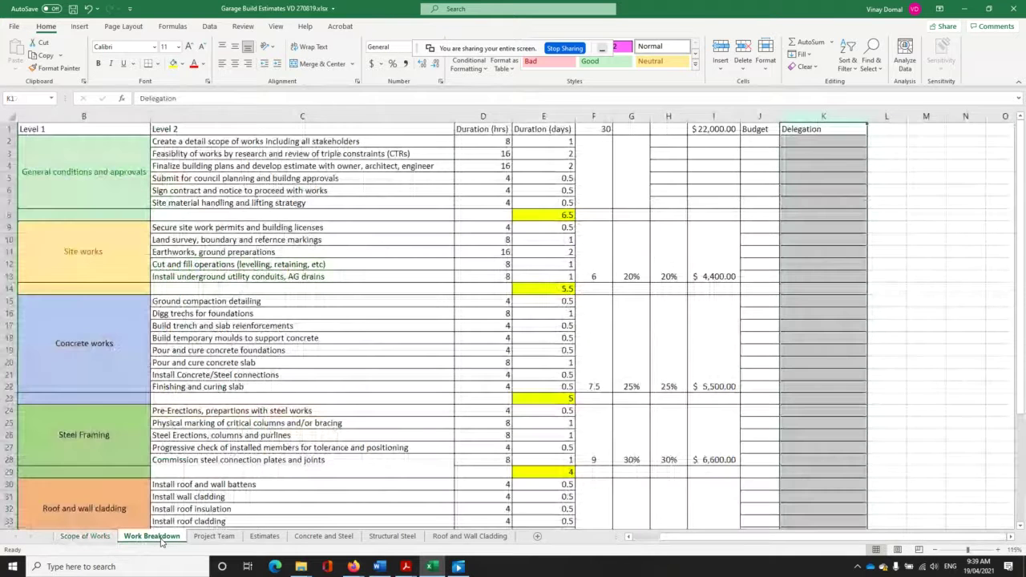
scroll(200, 445, down, 5)
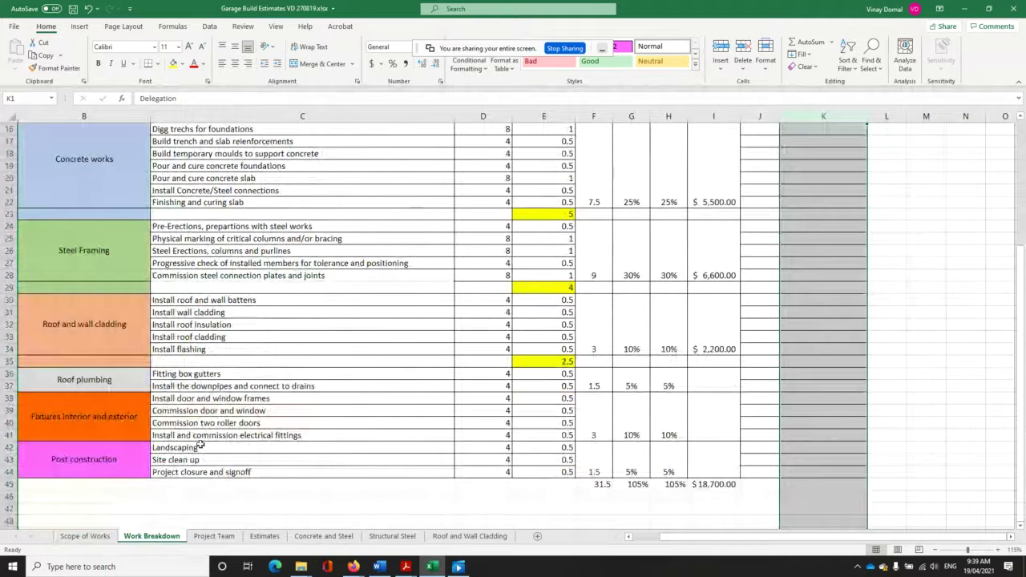
click(201, 445)
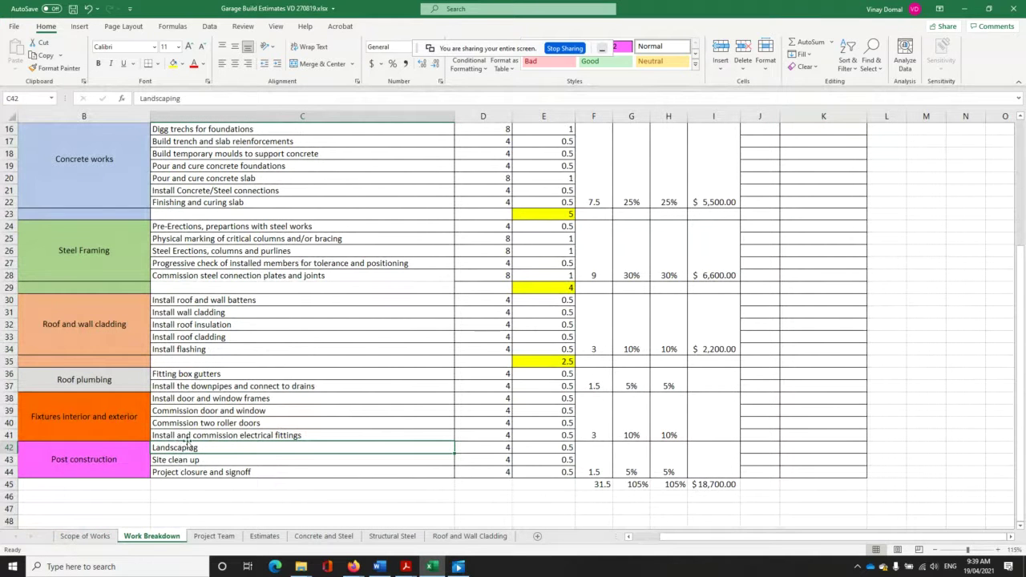
click(80, 536)
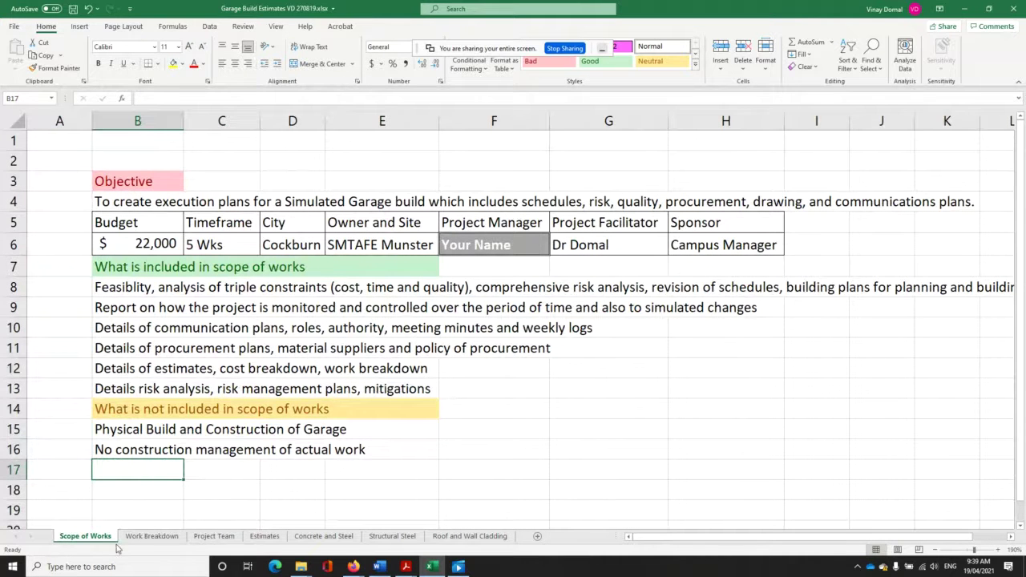
click(151, 537)
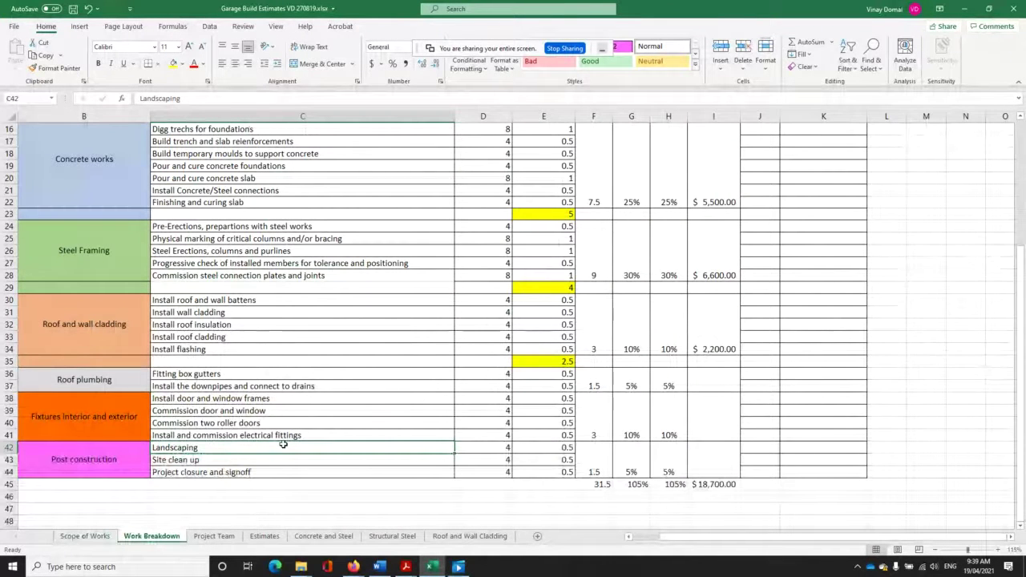
scroll(283, 444, up, 4)
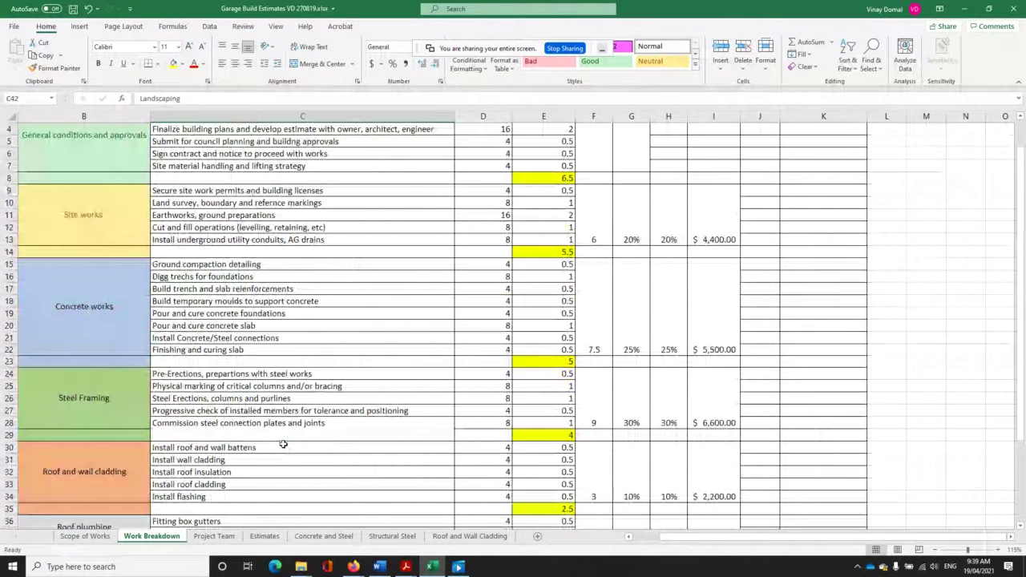
scroll(283, 444, up, 1)
scroll(45, 216, up, 1)
scroll(45, 216, up, 2)
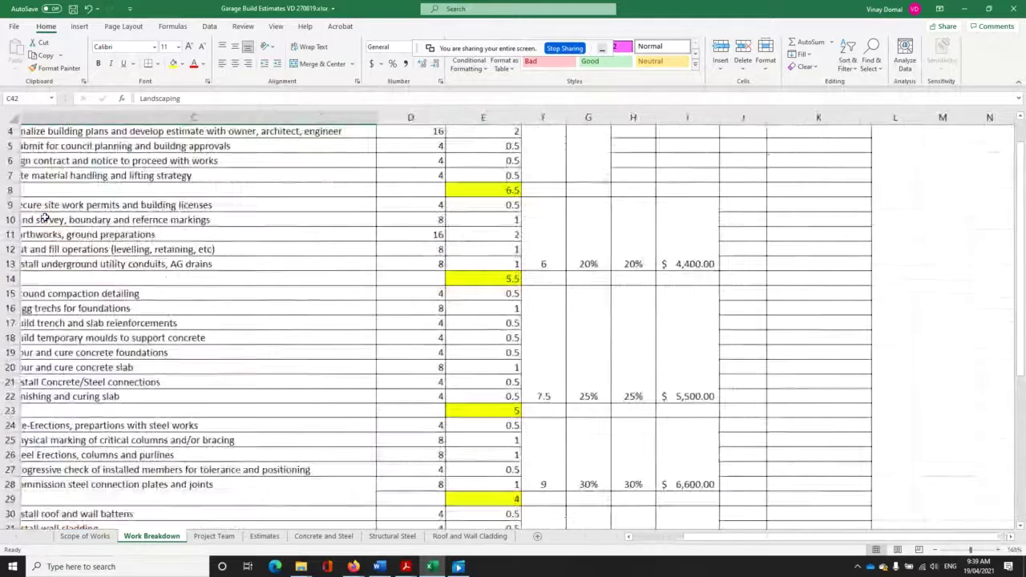
drag(757, 536, 695, 545)
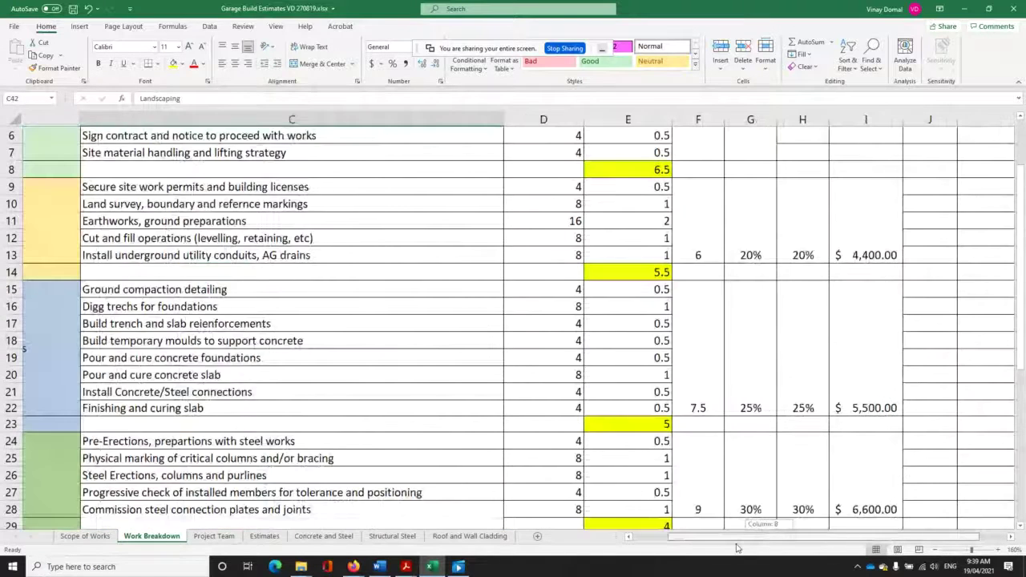
Switch to Firefox and reload the disconnected Recaps Bb Collaborate session page.
mouse_move(353, 567)
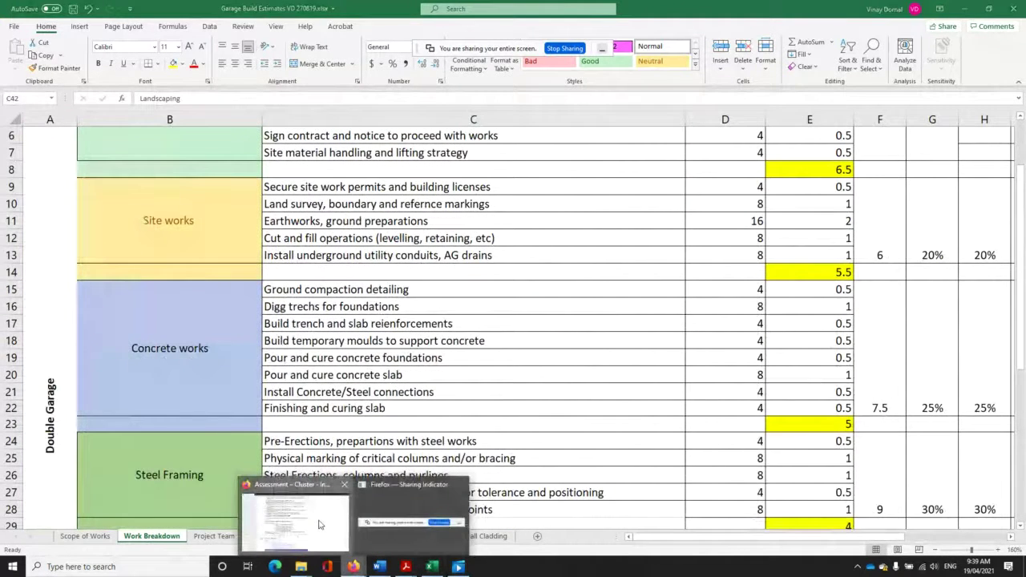
click(319, 525)
click(165, 9)
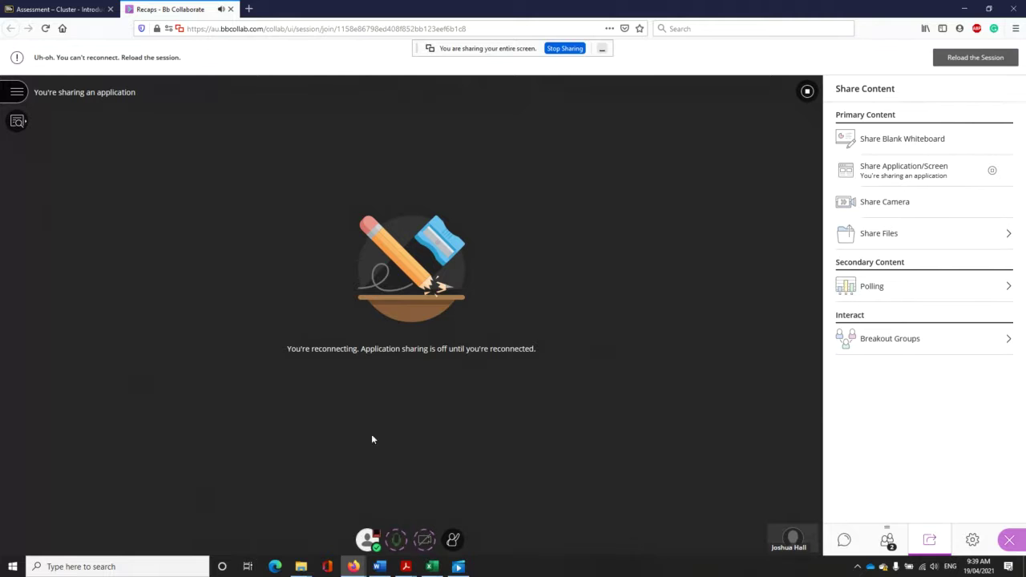
right_click(309, 398)
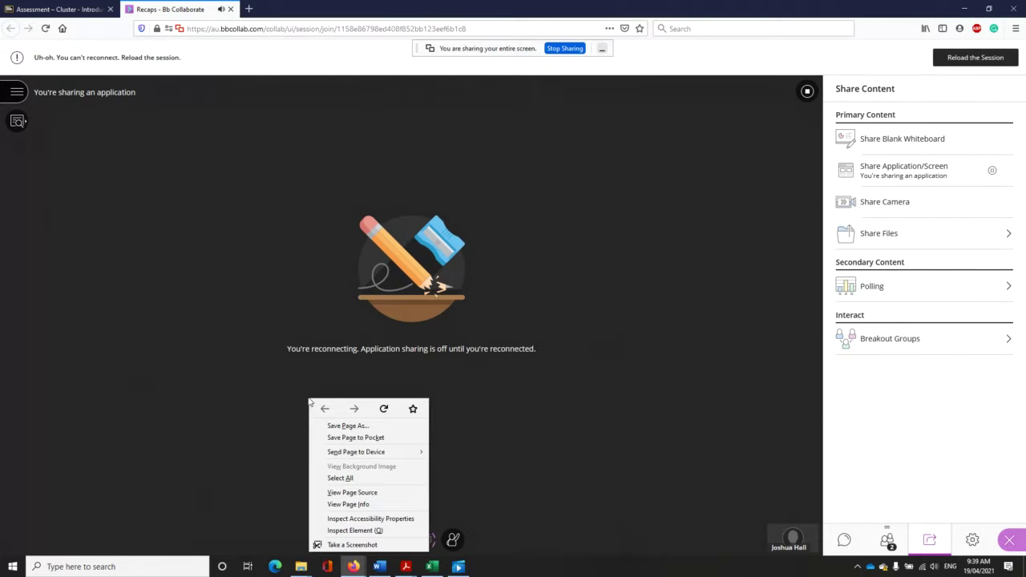
click(384, 409)
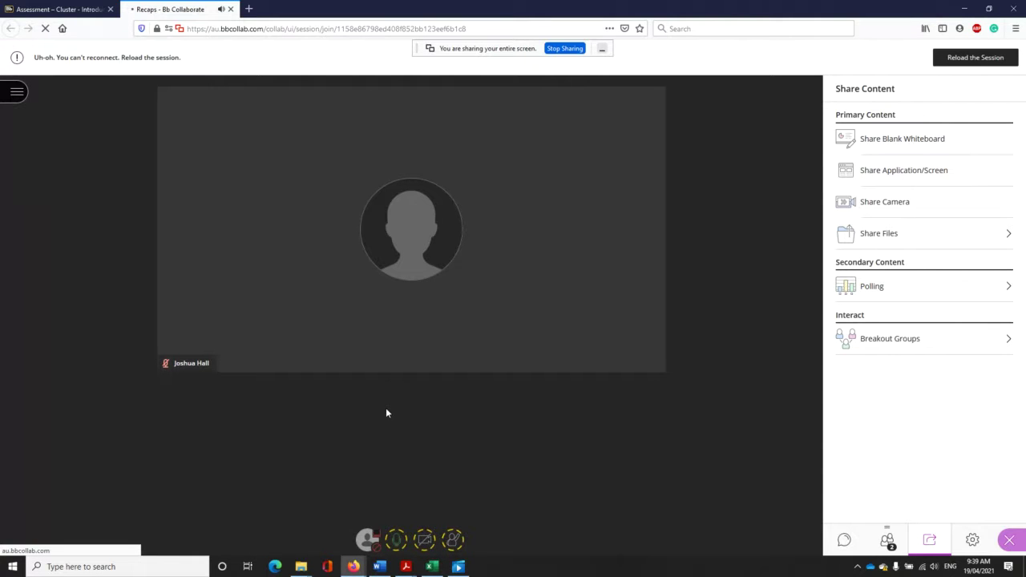
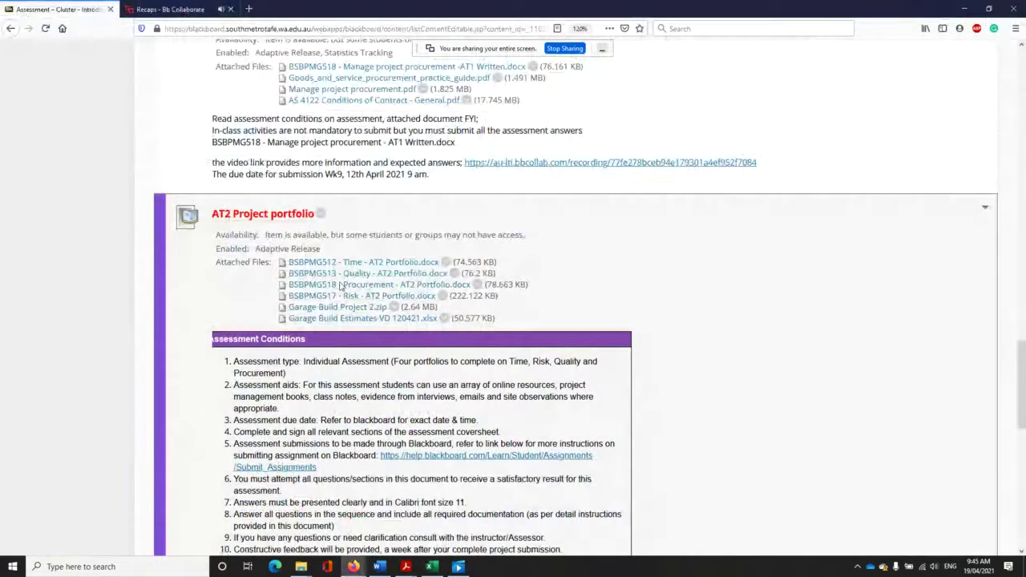
Review the AT2 Project portfolio's files and assessment conditions, then return to Excel and examine the first phases on the Work Breakdown sheet.
scroll(342, 320, up, 2)
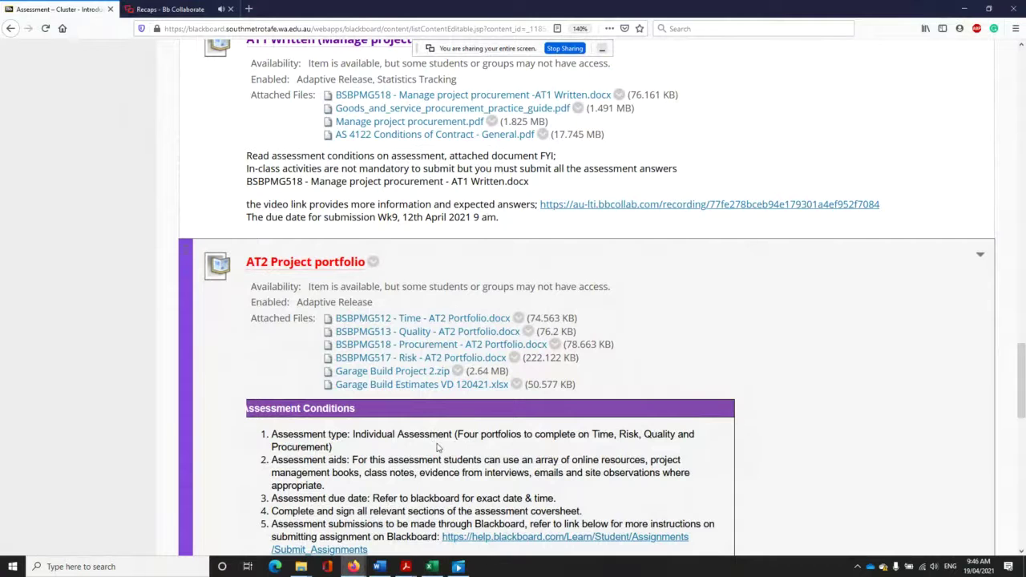
scroll(438, 448, down, 2)
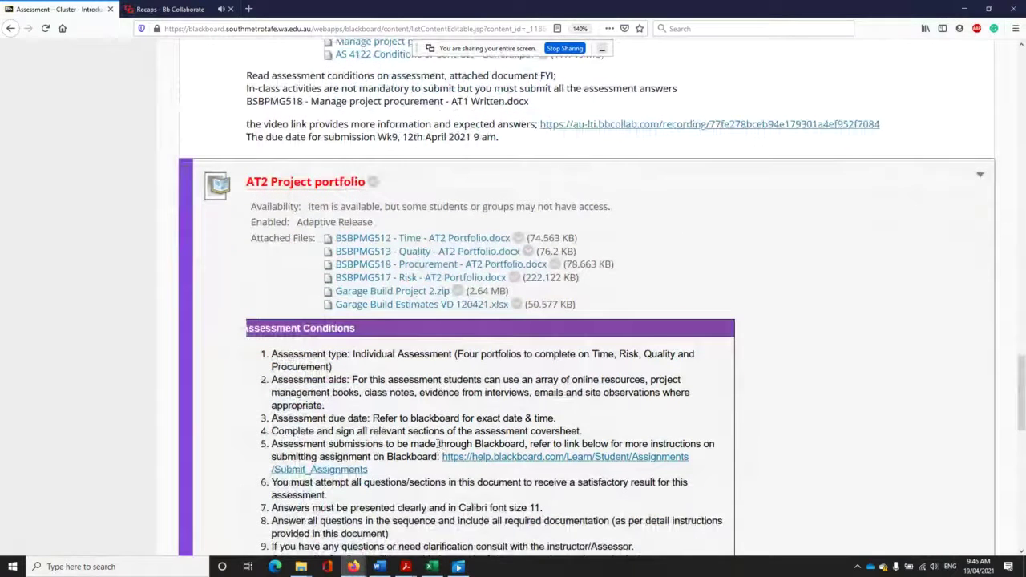
key(alt+Tab)
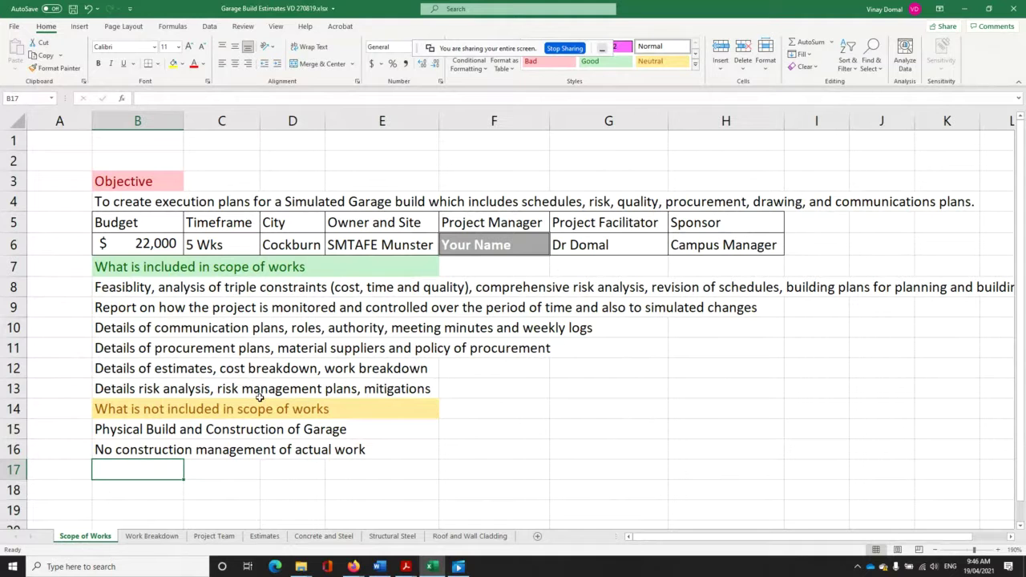
click(141, 536)
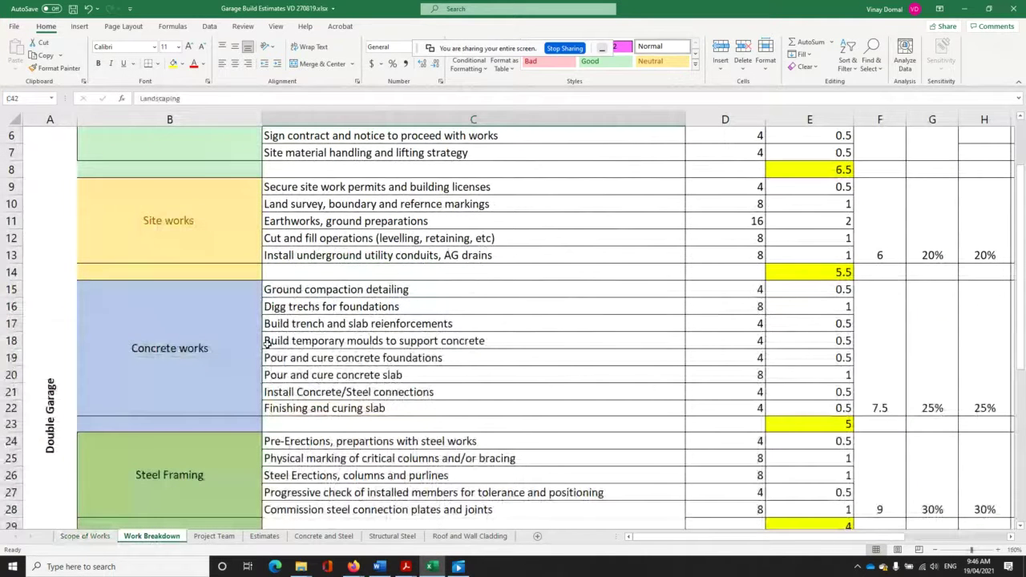
scroll(267, 342, up, 2)
ctrl+scroll(273, 267, up, 3)
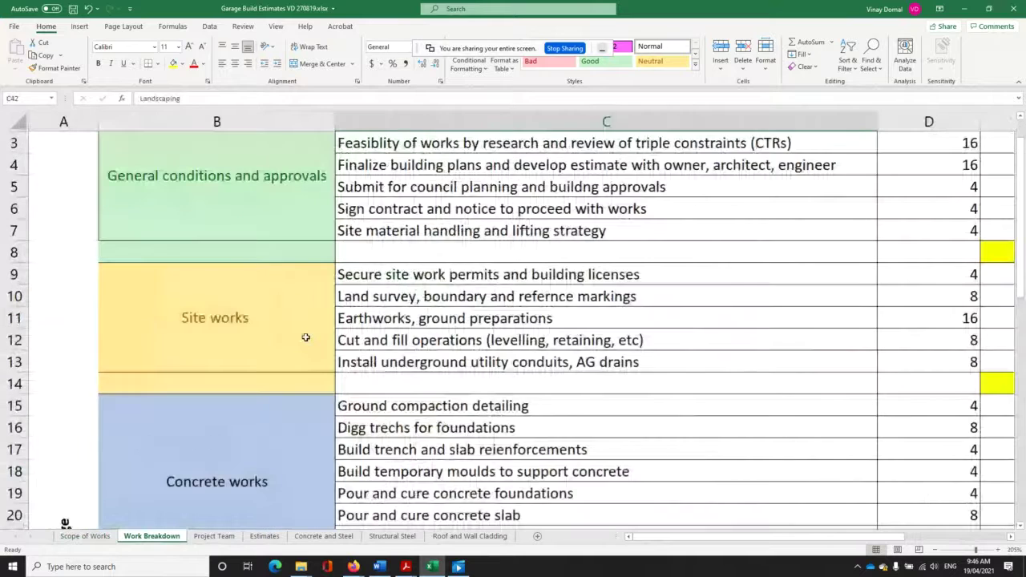
Examine the General conditions and approvals phase on the Work Breakdown sheet and highlight its six Level 2 tasks.
scroll(306, 337, up, 1)
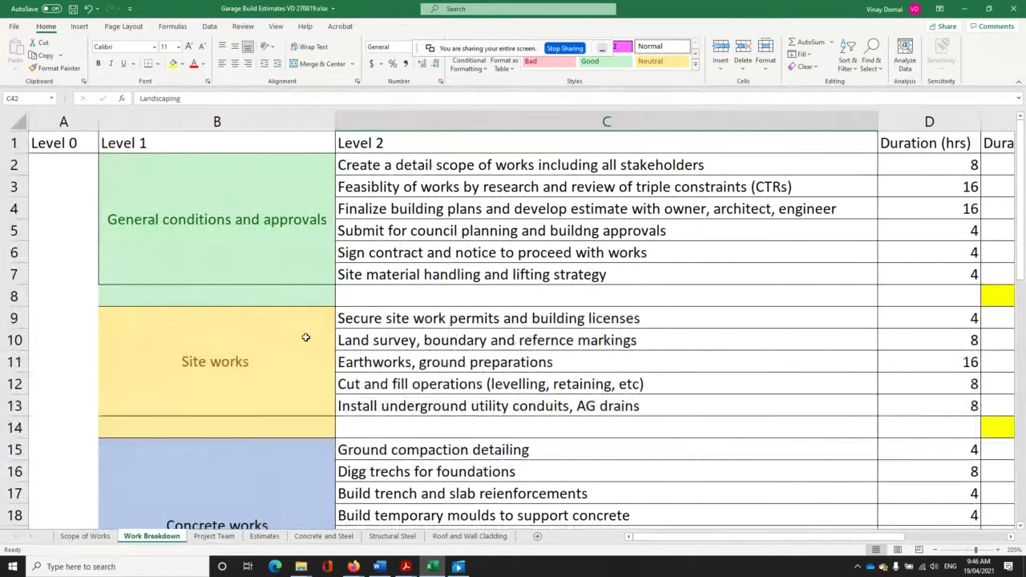
ctrl+scroll(305, 338, down, 2)
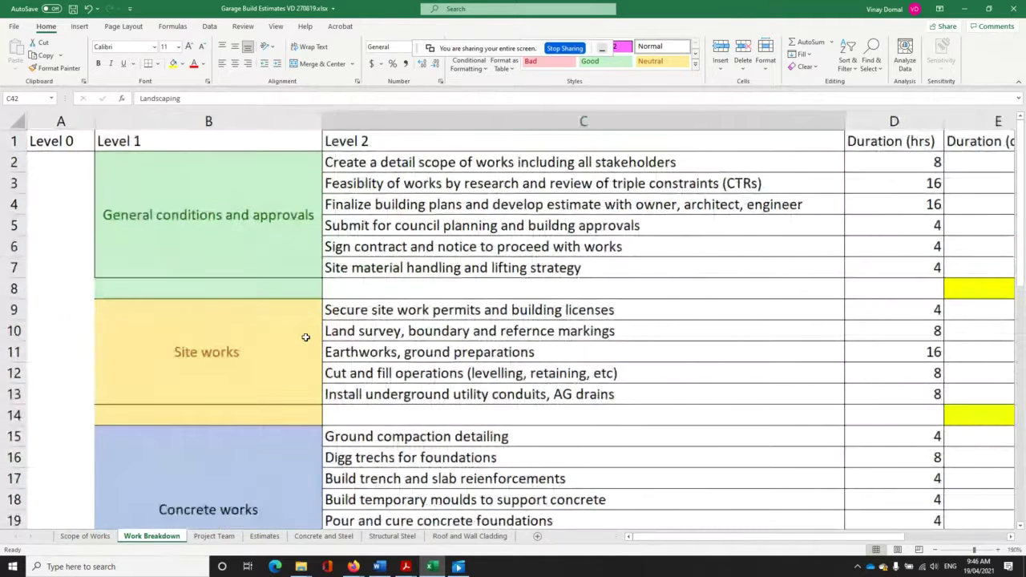
ctrl+scroll(305, 337, down, 1)
ctrl+scroll(241, 337, down, 1)
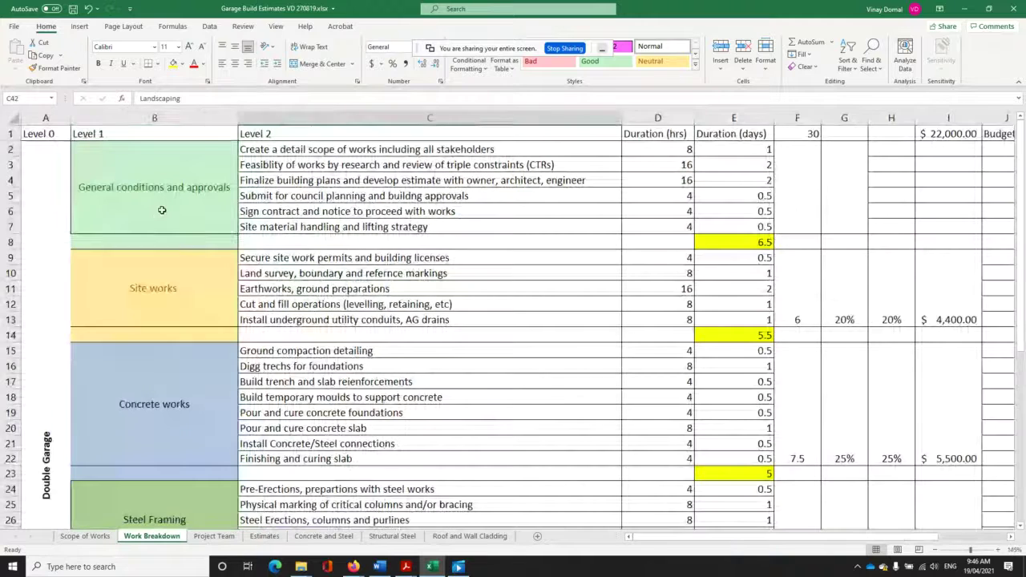
click(157, 217)
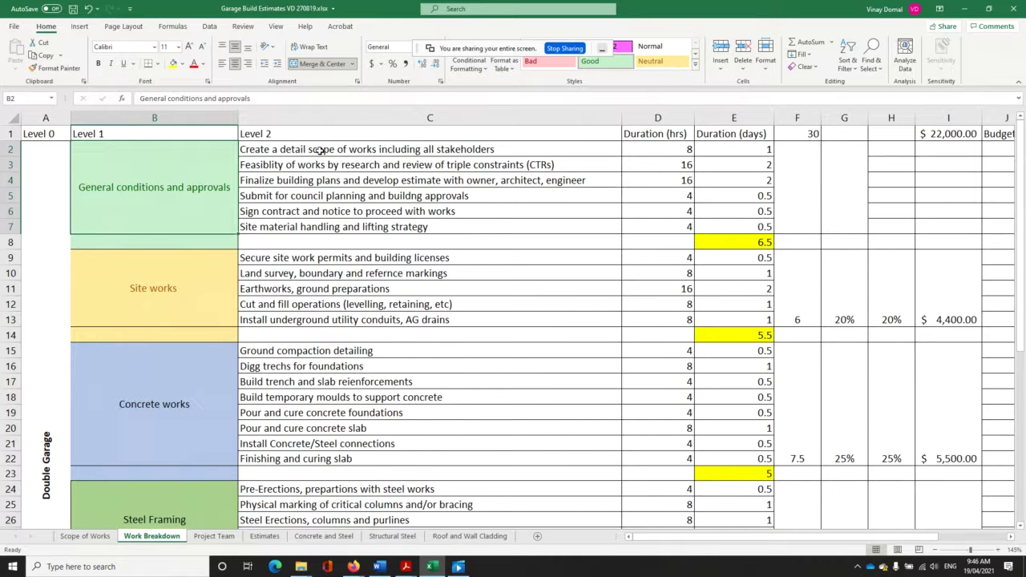
drag(321, 151, 317, 221)
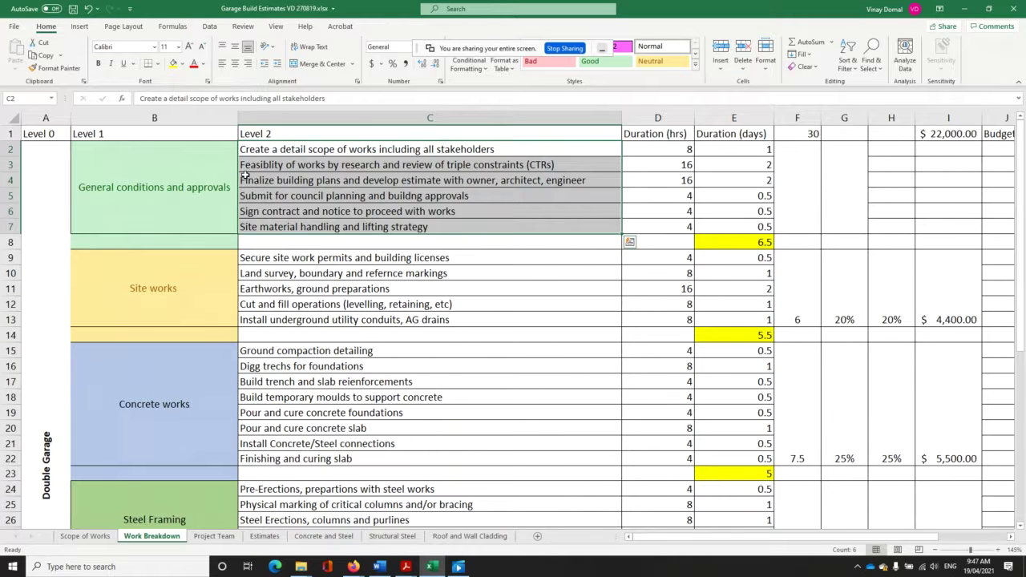
Switch to Firefox to check the Recaps Bb Collaborate session's audio and chat, then return to the Excel workbook.
key(alt+Tab)
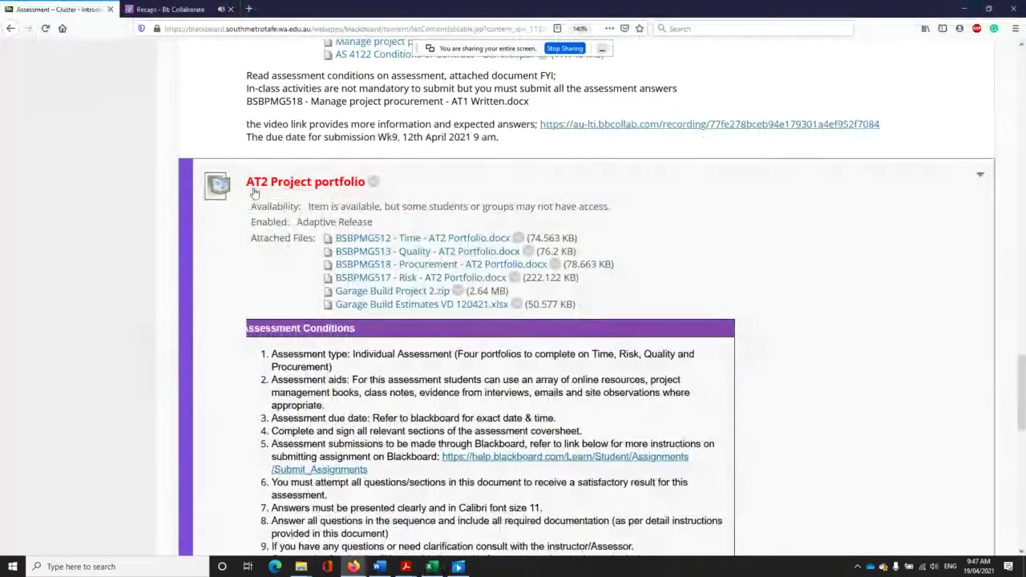
click(165, 10)
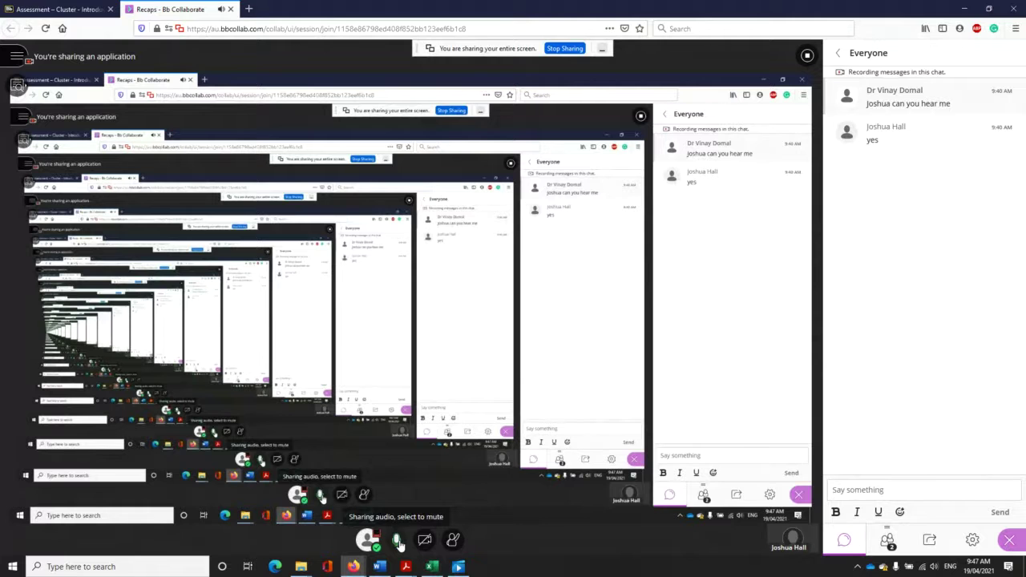
key(alt+Tab)
key(alt+Tab)
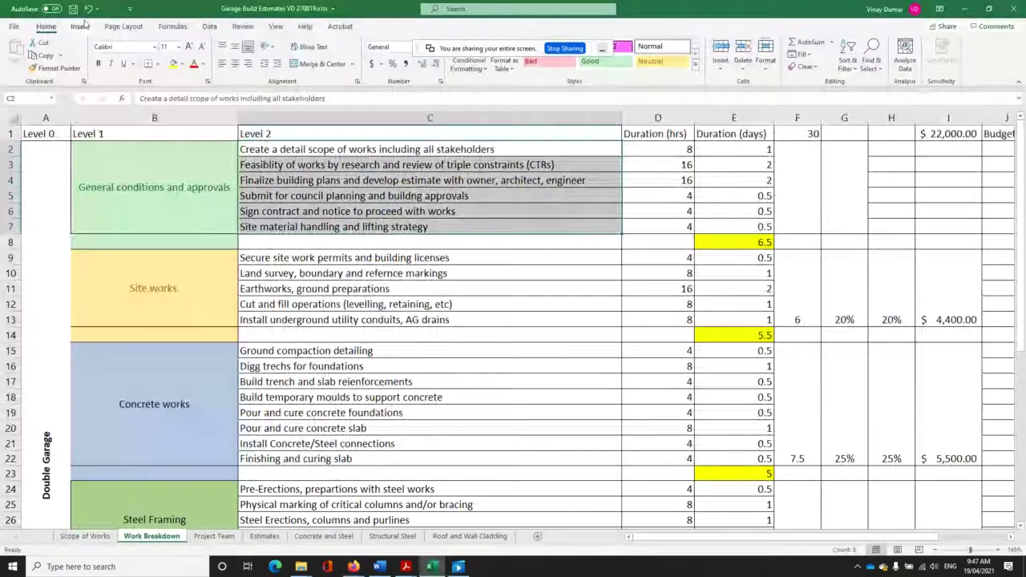
Examine the General conditions and approvals tasks again, including the contract signing task and the duration in hours for finalizing building plans.
click(361, 260)
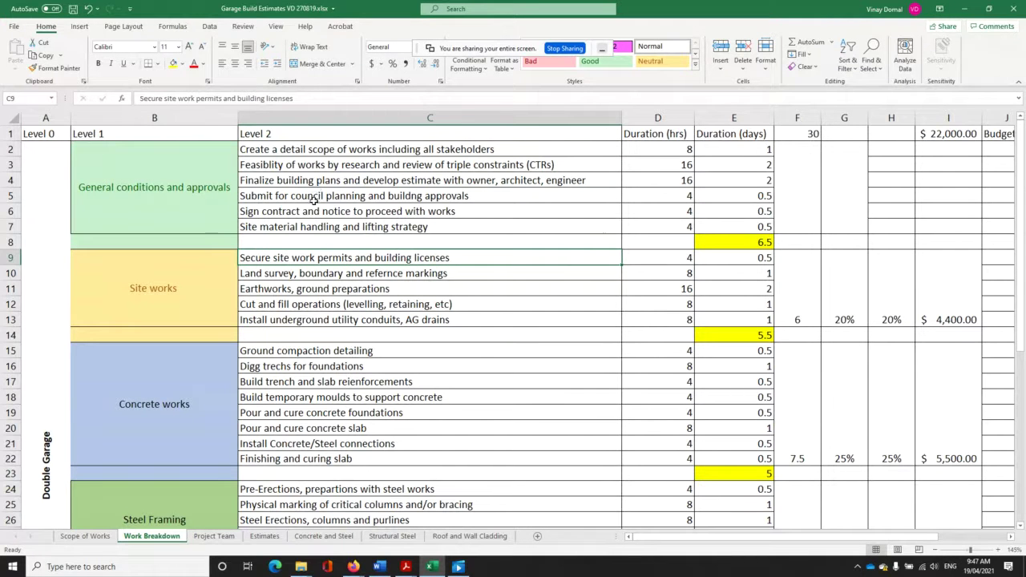
scroll(321, 210, up, 1)
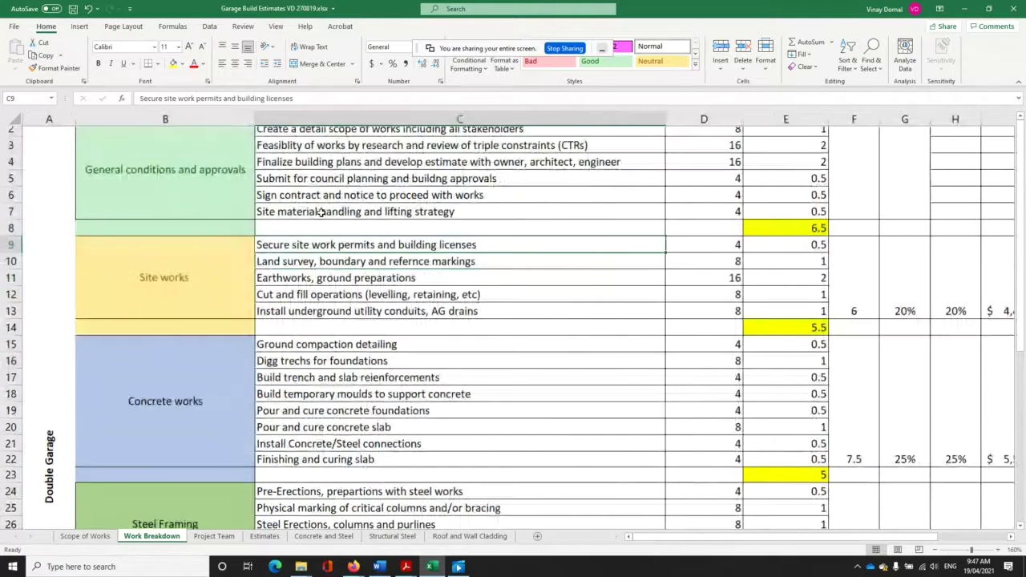
scroll(321, 211, up, 1)
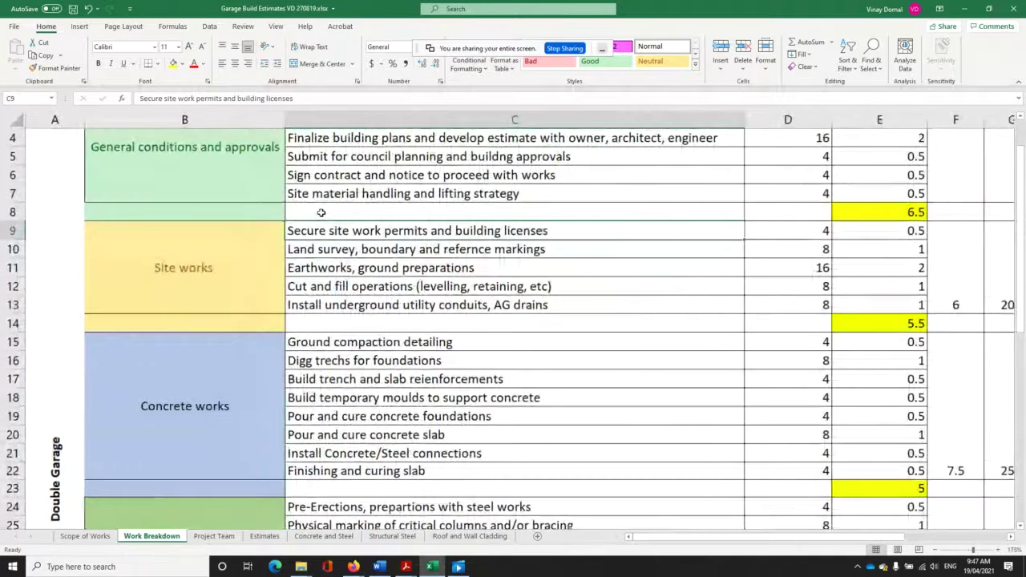
scroll(320, 213, up, 1)
drag(241, 232, 361, 231)
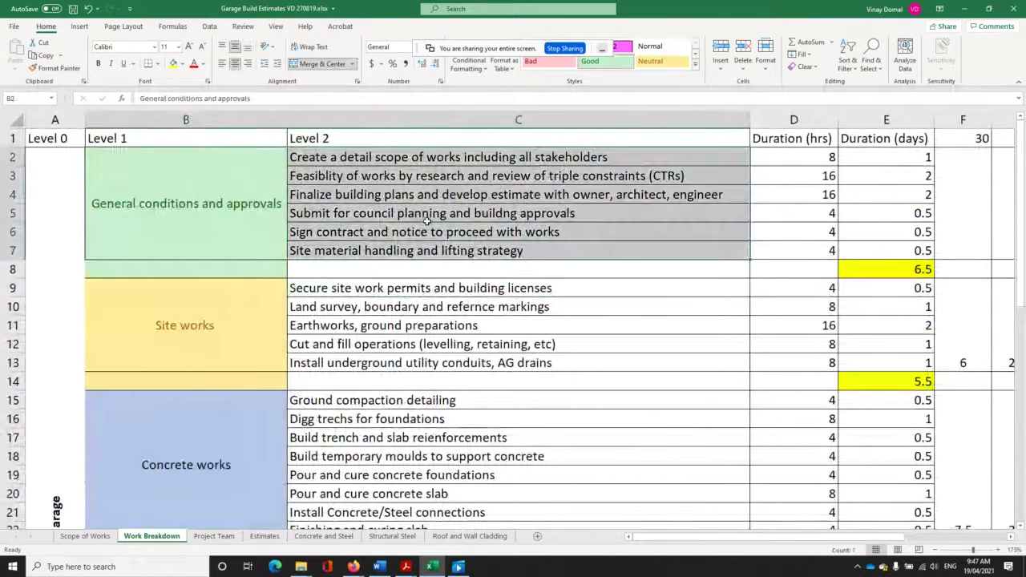
click(417, 232)
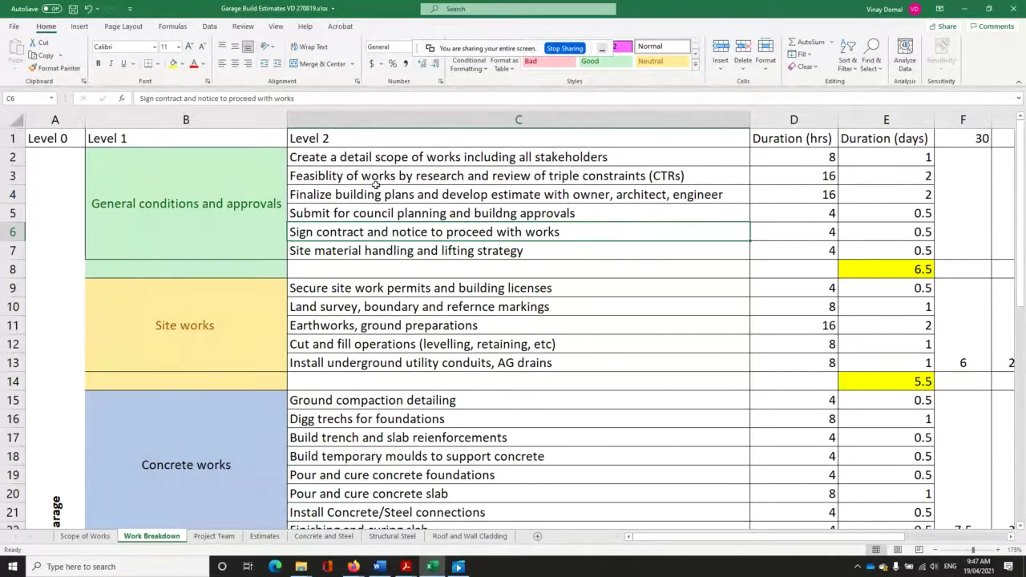
click(156, 201)
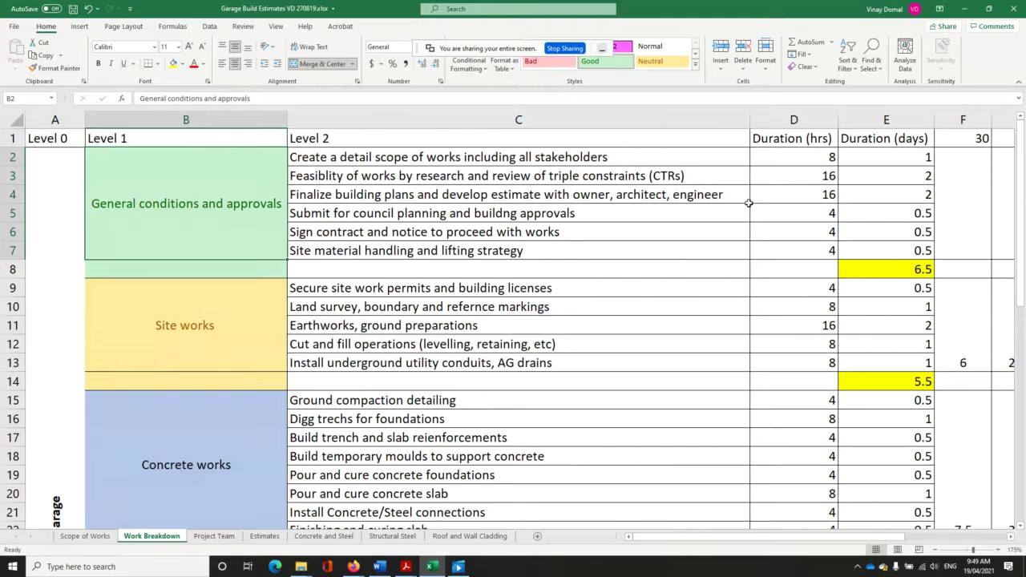
click(815, 195)
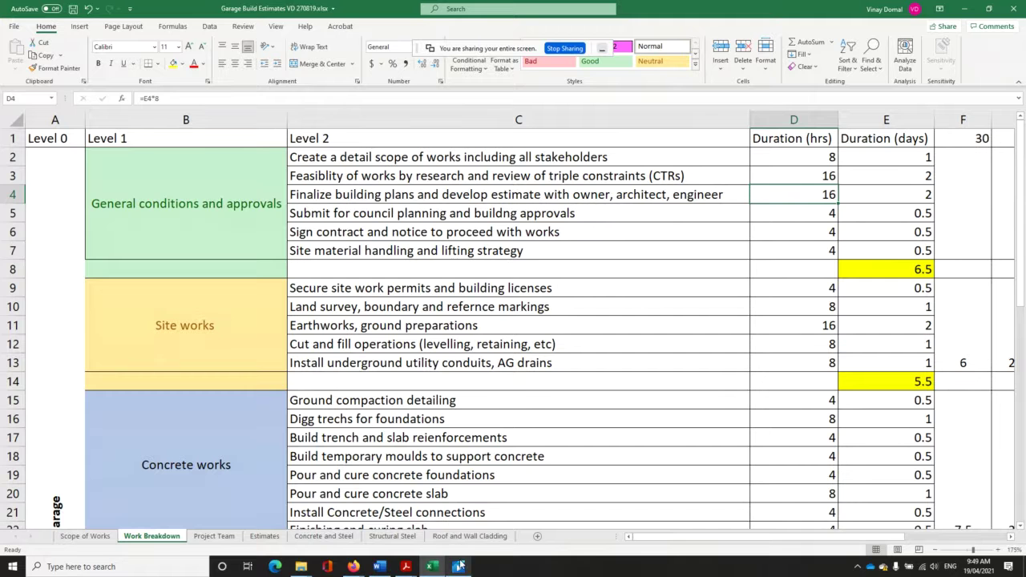
Switch to Acrobat's Document 02 Drawing plans and examine the Site Information table on the cover page.
mouse_move(393, 571)
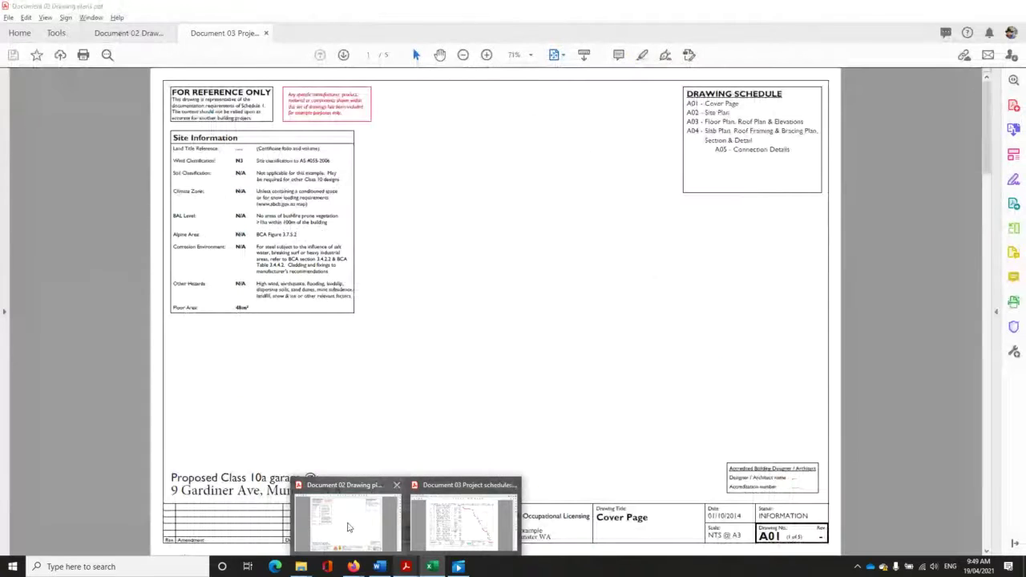
click(349, 527)
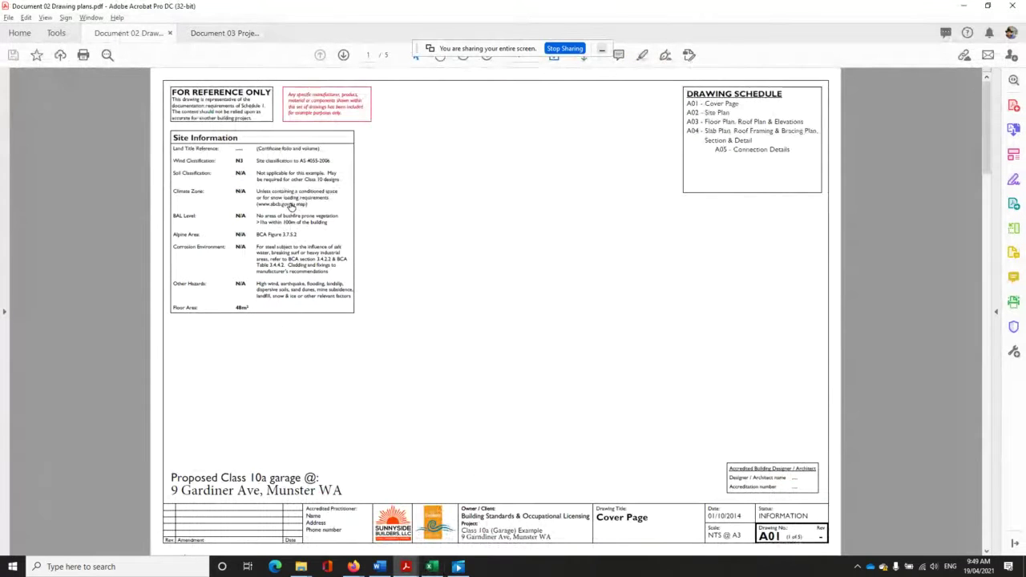
scroll(275, 211, up, 3)
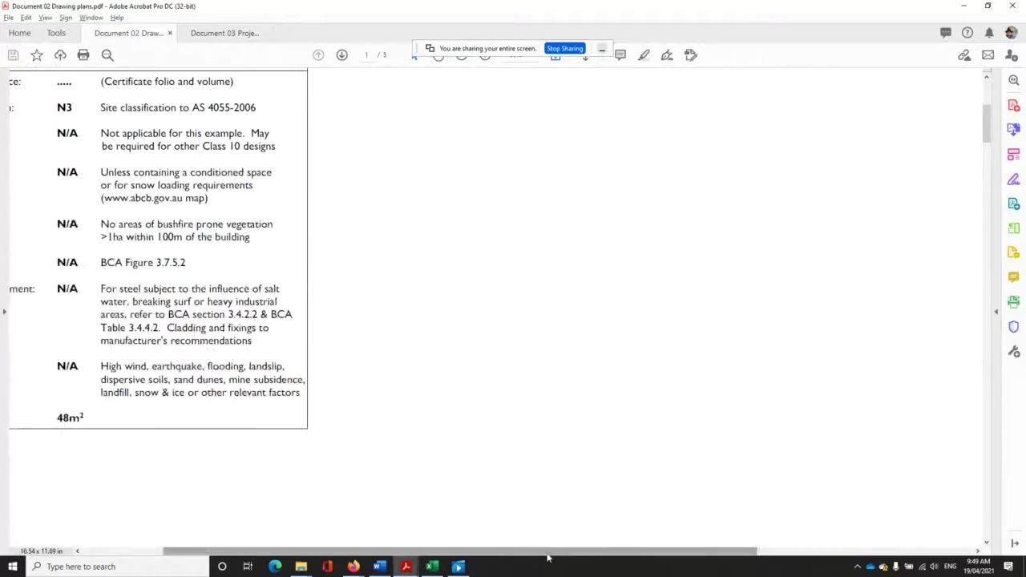
drag(548, 555, 478, 552)
scroll(317, 467, up, 1)
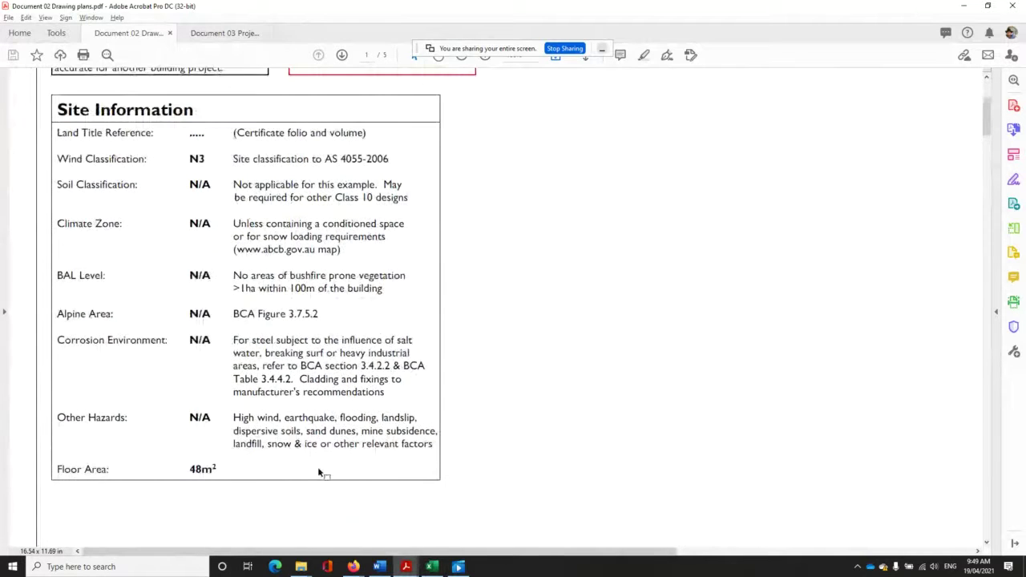
scroll(370, 458, down, 3)
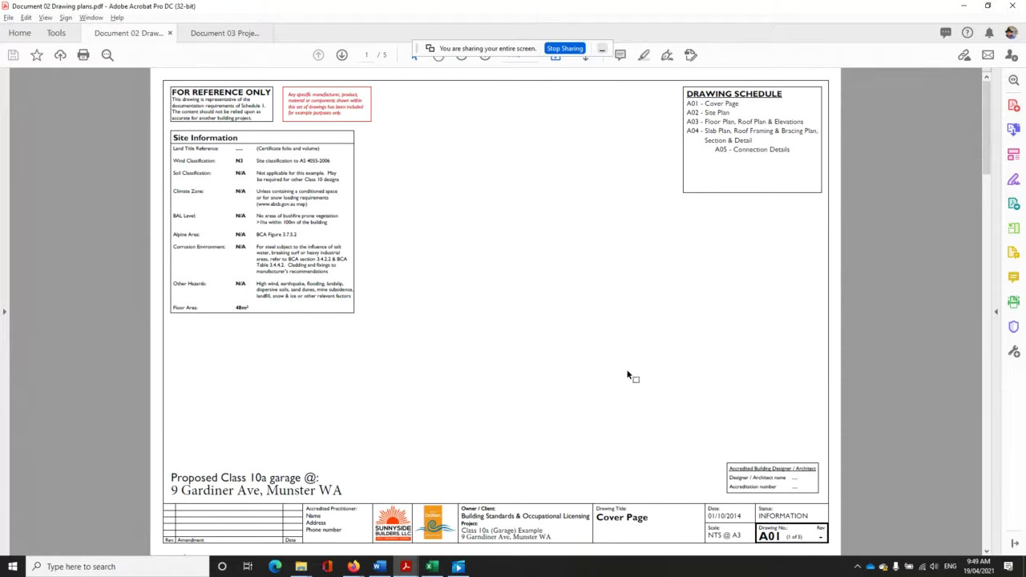
Look over the full cover page with its drawing schedule, then re-examine the site information entries down to Floor Area.
ctrl+scroll(630, 375, up, 1)
ctrl+scroll(630, 374, down, 1)
ctrl+scroll(763, 102, up, 1)
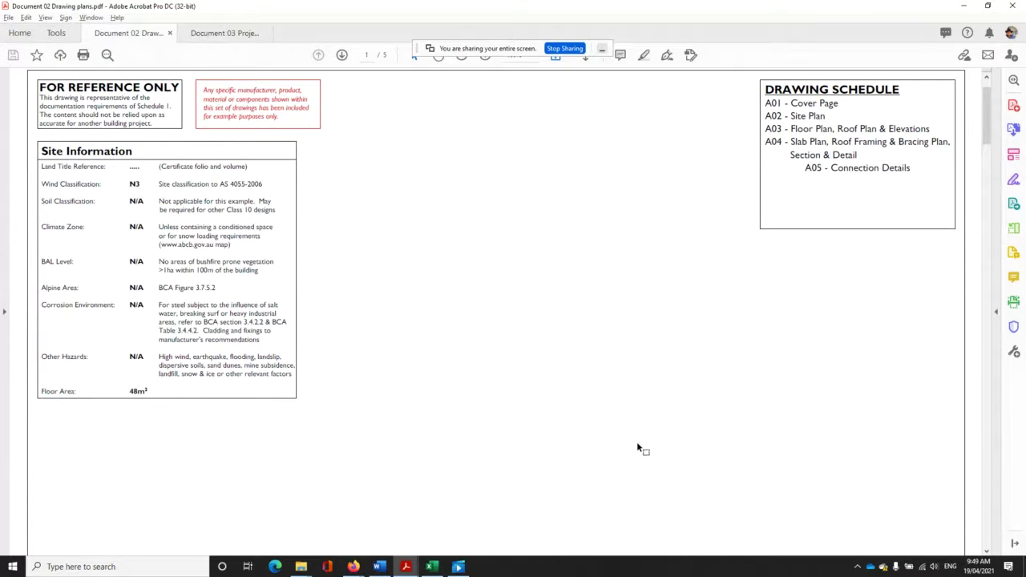
key(ctrl+0)
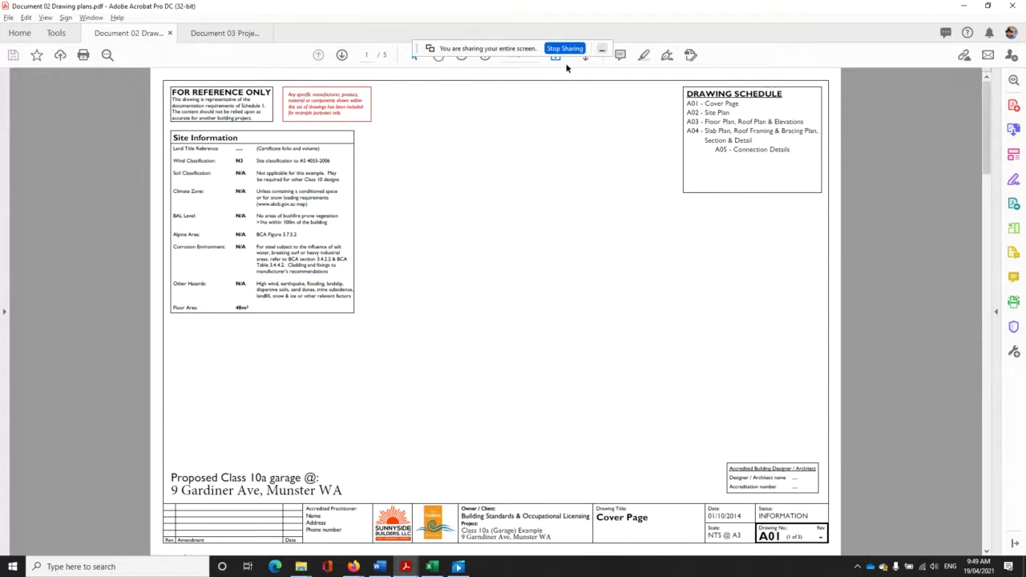
ctrl+scroll(168, 199, up, 3)
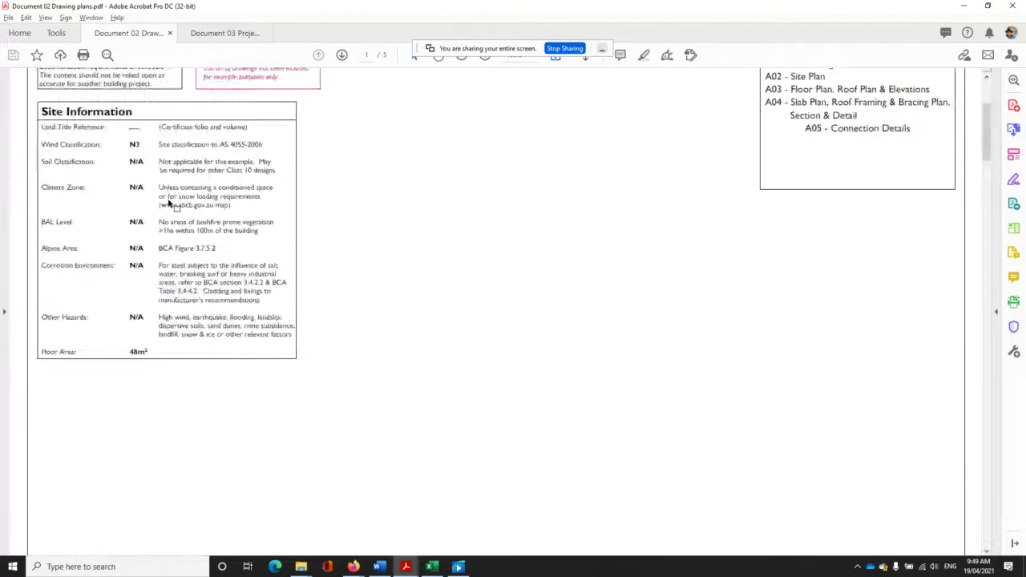
ctrl+scroll(167, 205, up, 2)
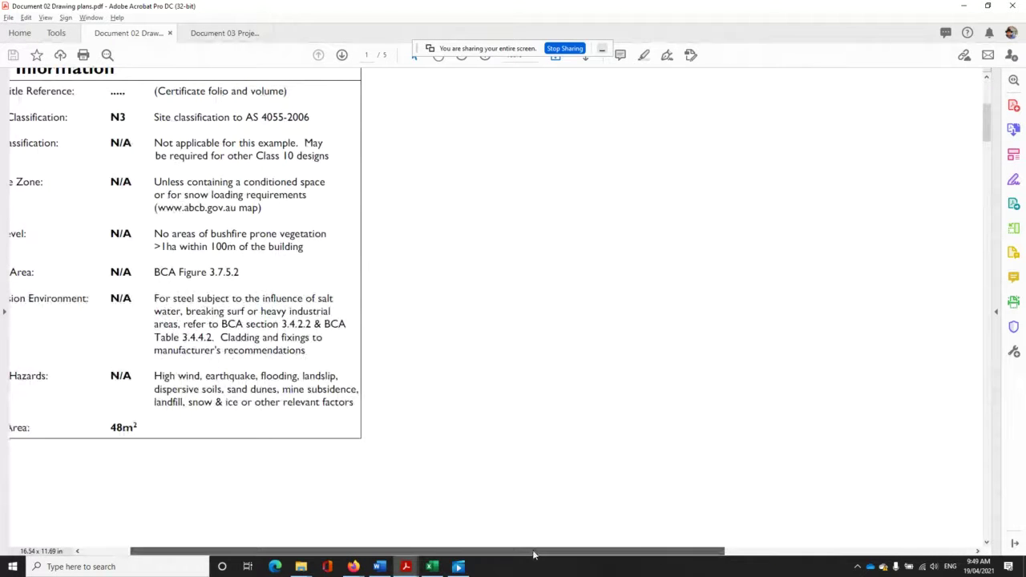
drag(517, 555, 484, 555)
scroll(190, 384, up, 1)
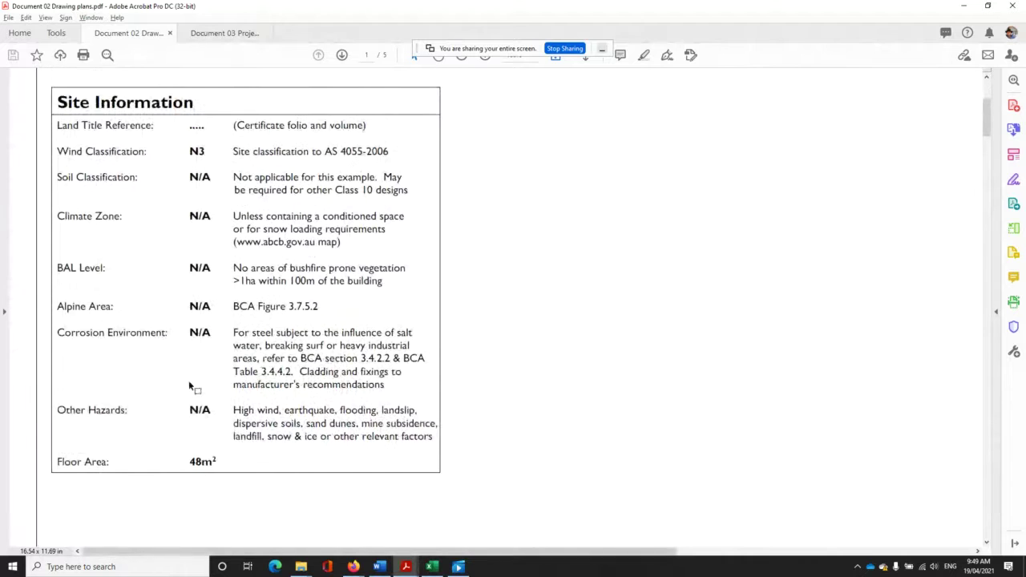